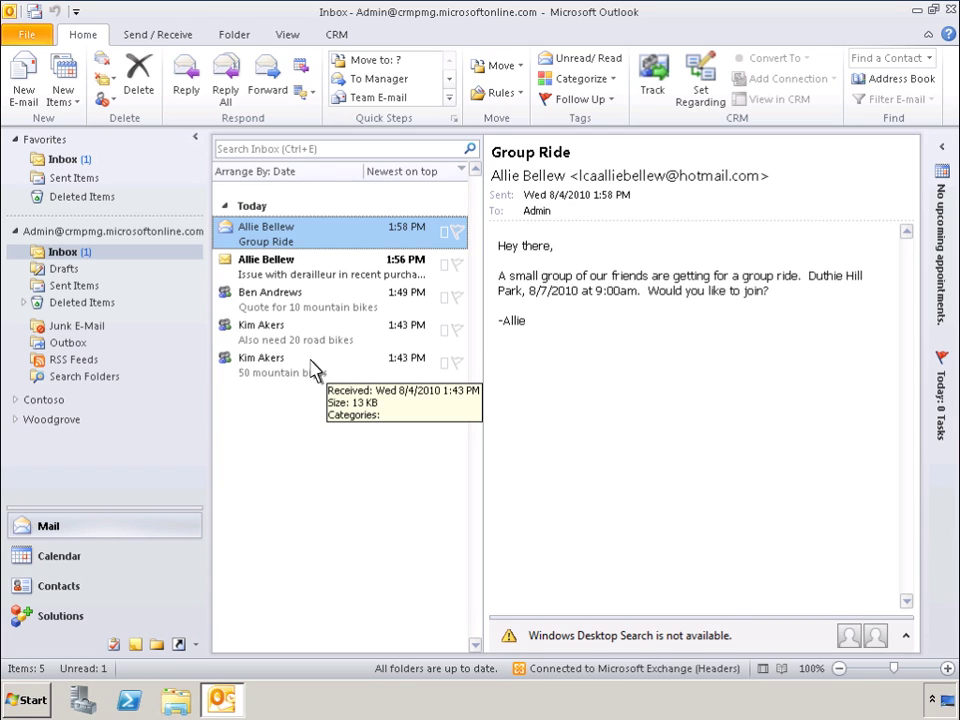
Step: Convert the "Also need 20 road bikes" e-mail to an opportunity without recording a closed campaign response, and close the new record
click(265, 368)
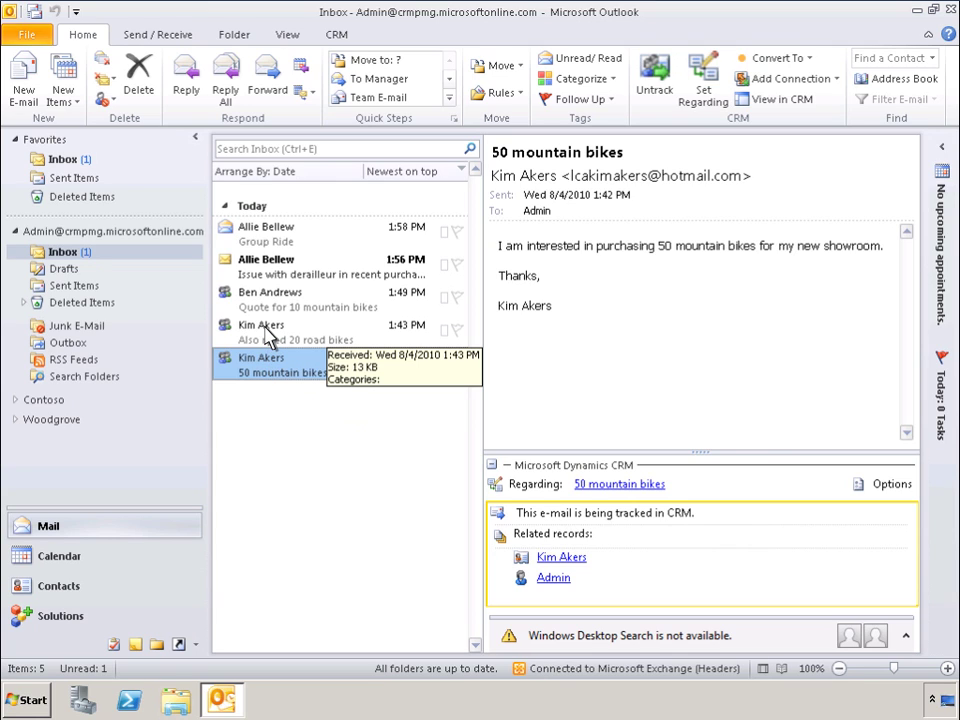
click(268, 336)
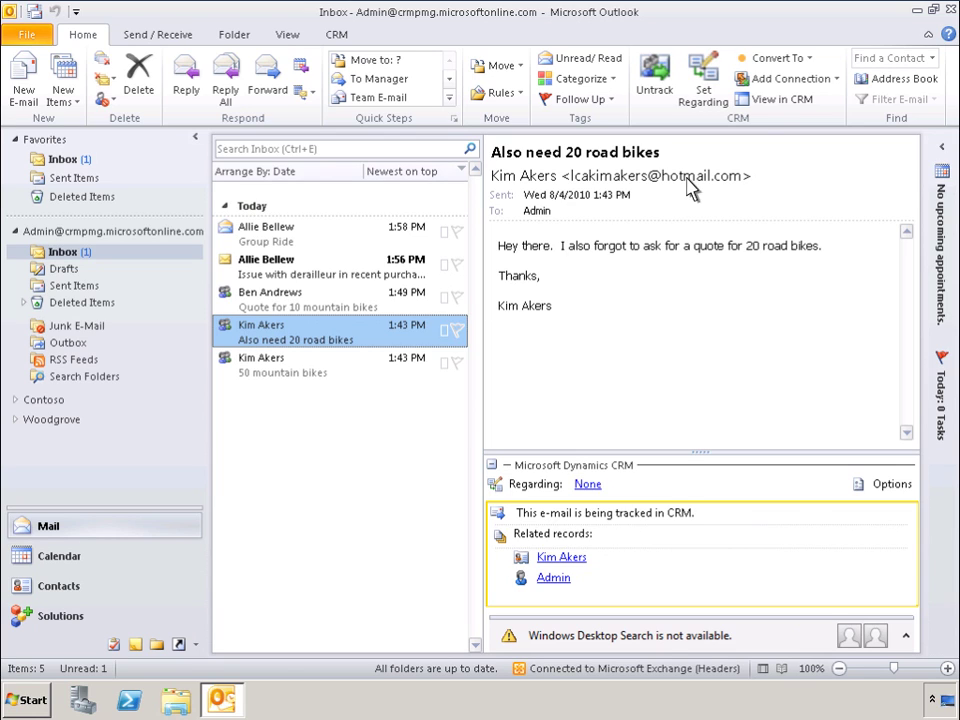
click(806, 66)
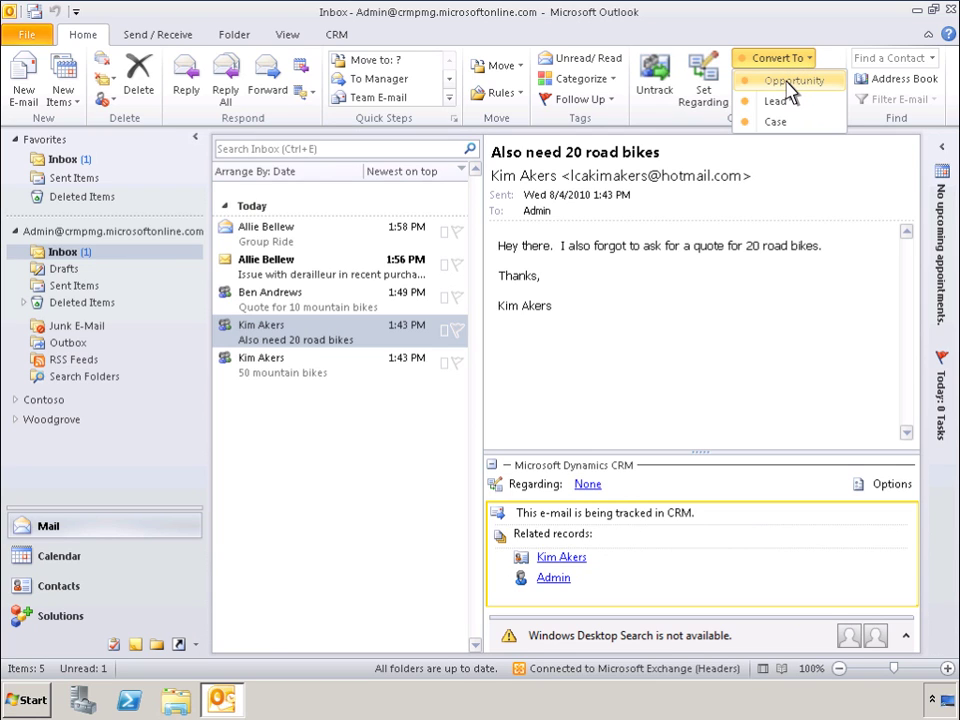
click(791, 82)
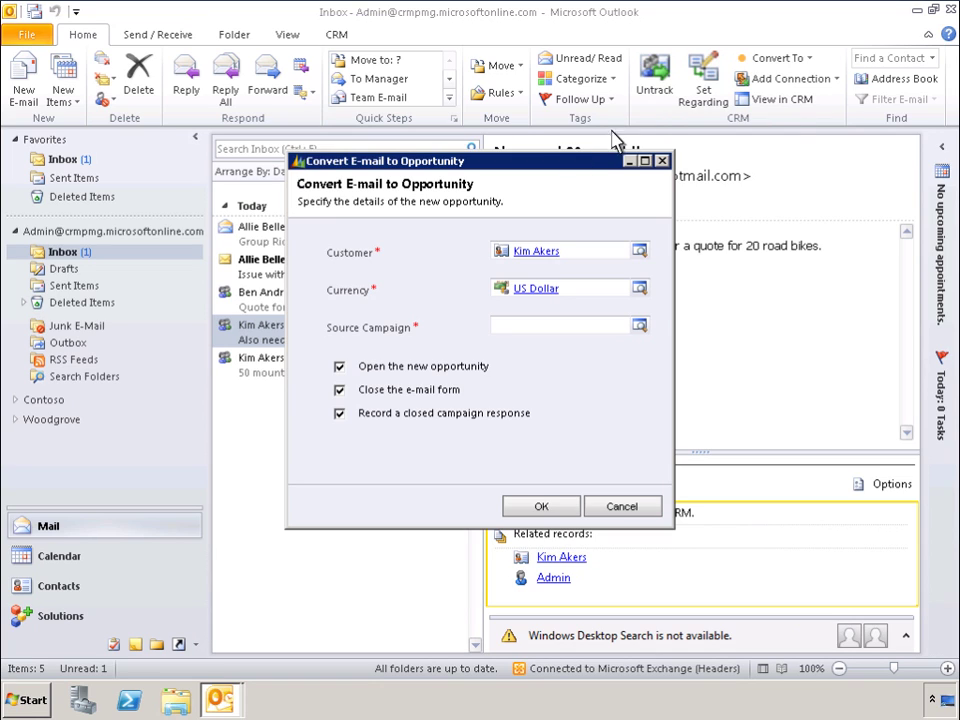
click(340, 414)
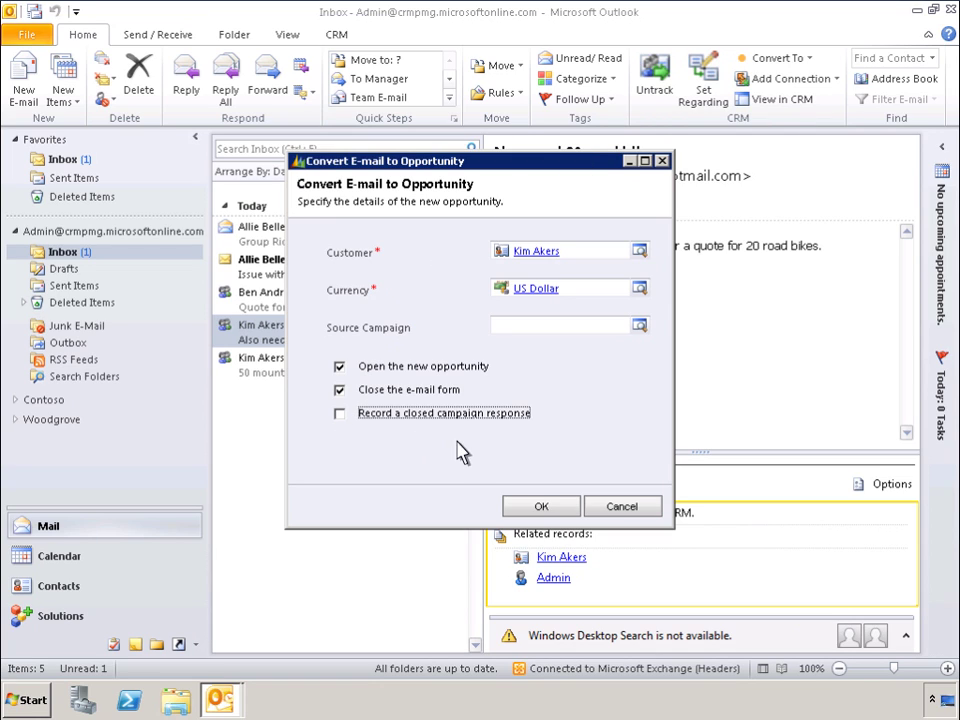
click(541, 507)
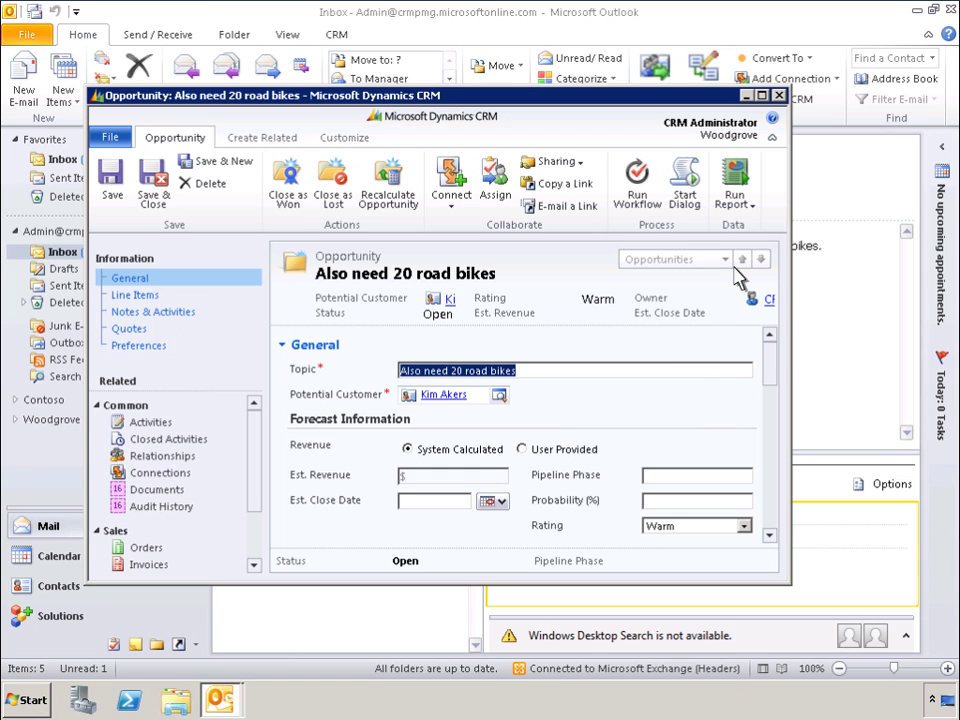
click(779, 96)
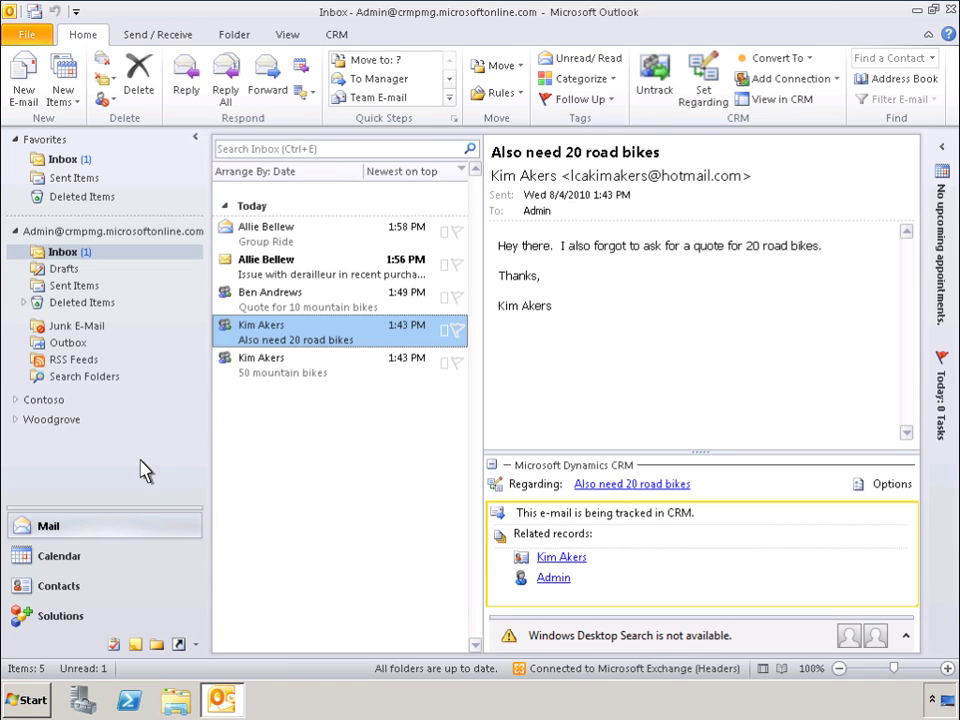
Step: Open the Woodgrove sales opportunities list and collapse its Get Started pane
click(56, 616)
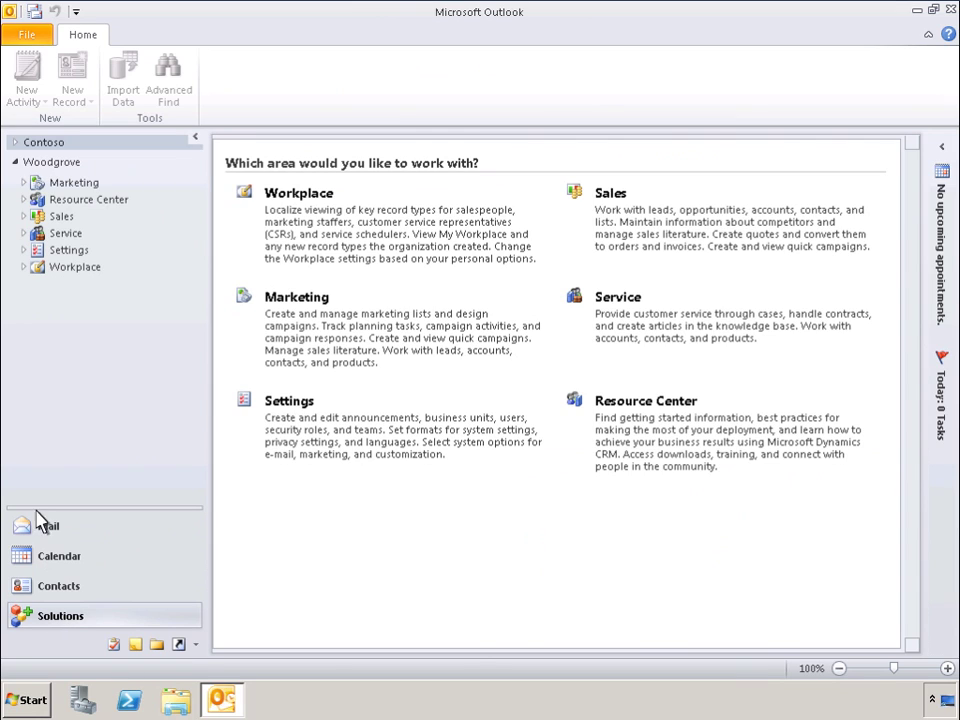
click(24, 217)
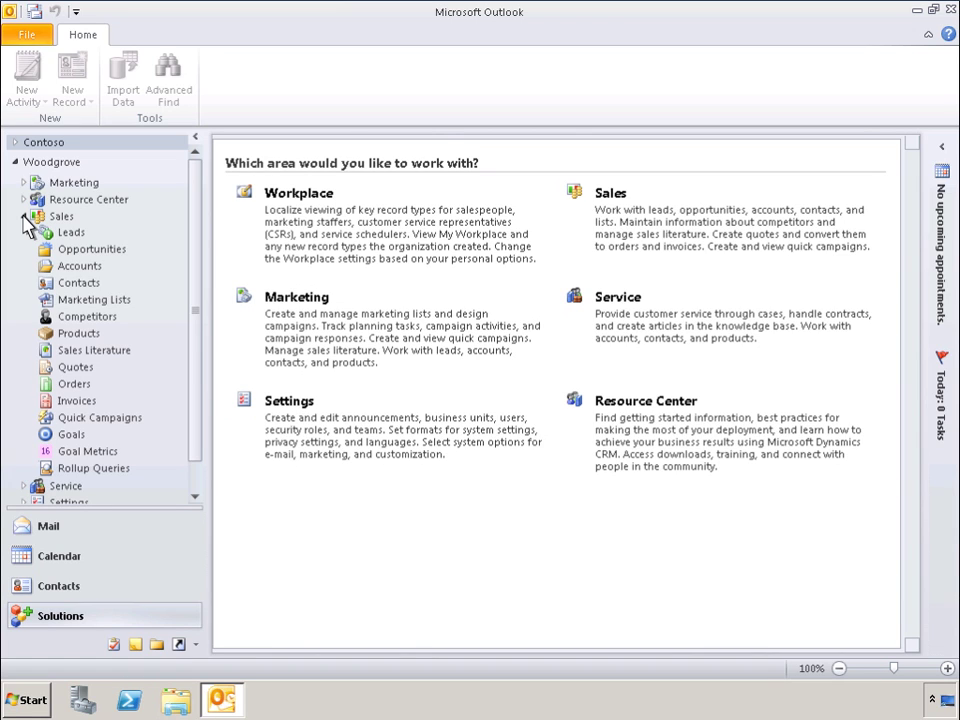
click(92, 250)
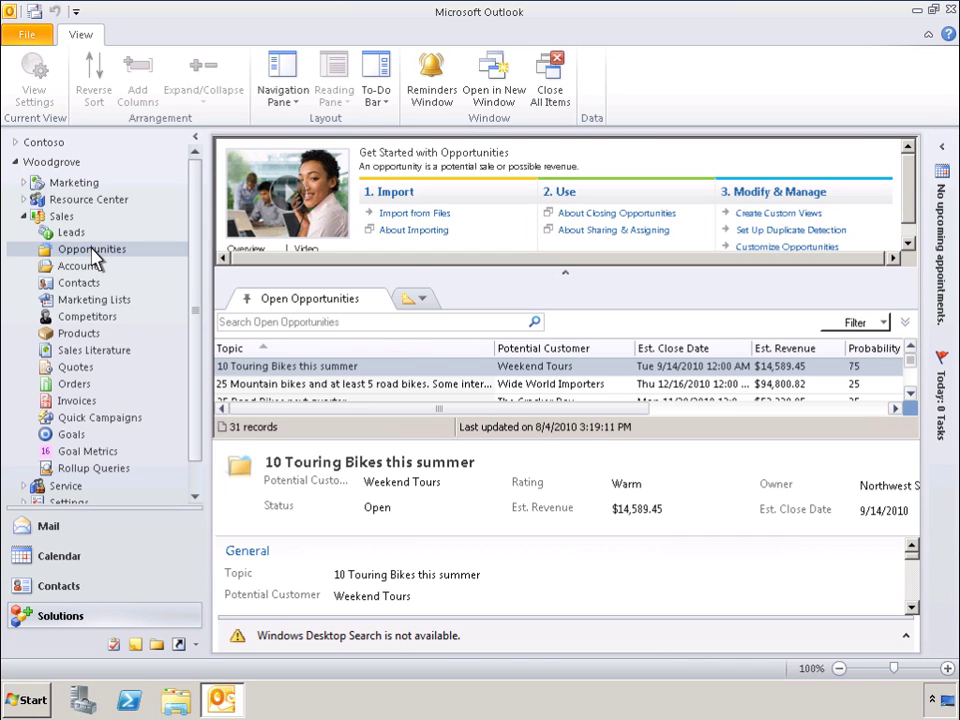
click(564, 267)
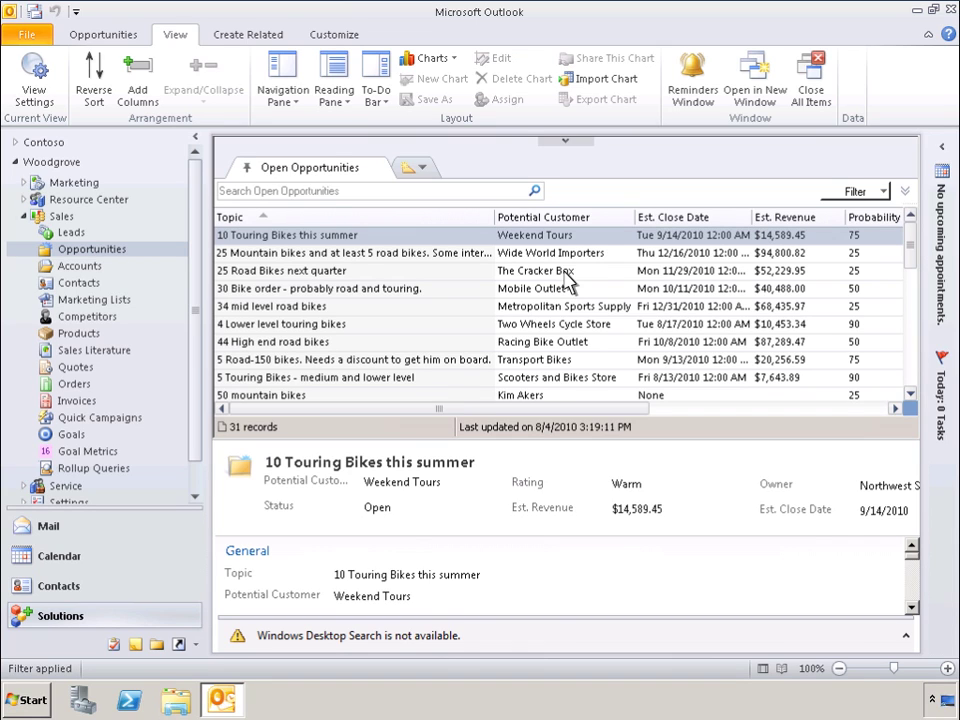
Step: Add the Won Opportunities view alongside the current one and return to the Open Opportunities view
click(424, 170)
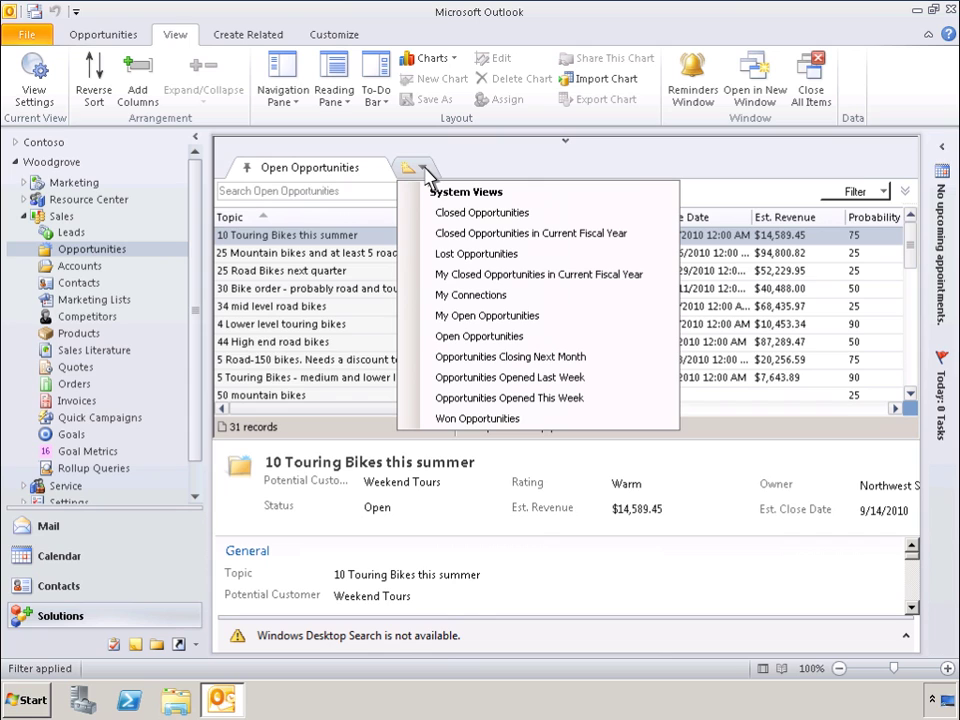
click(477, 420)
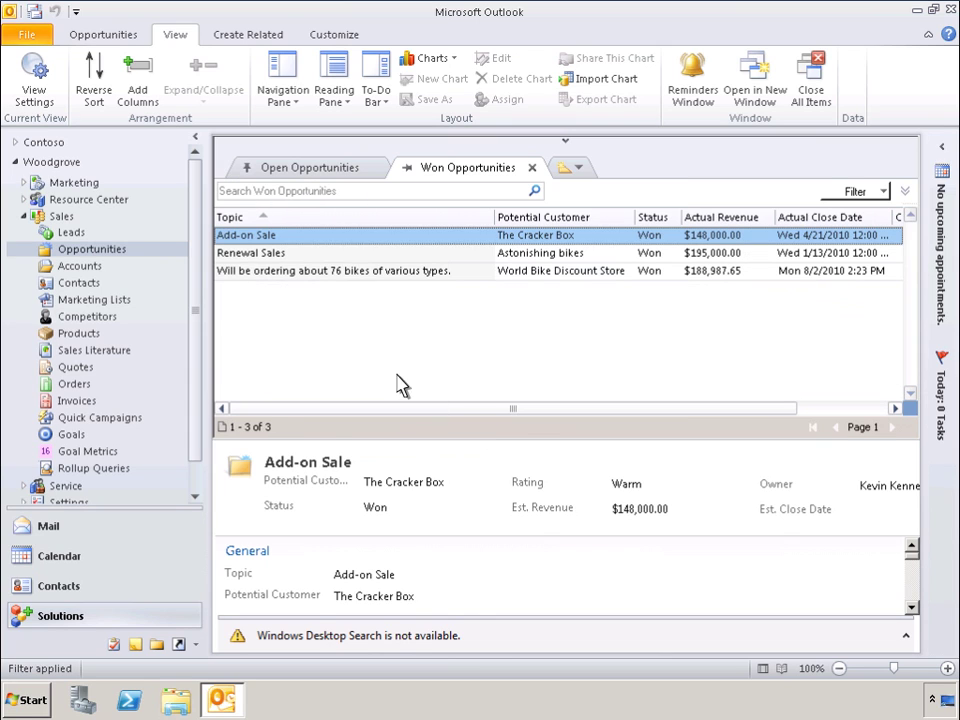
click(307, 168)
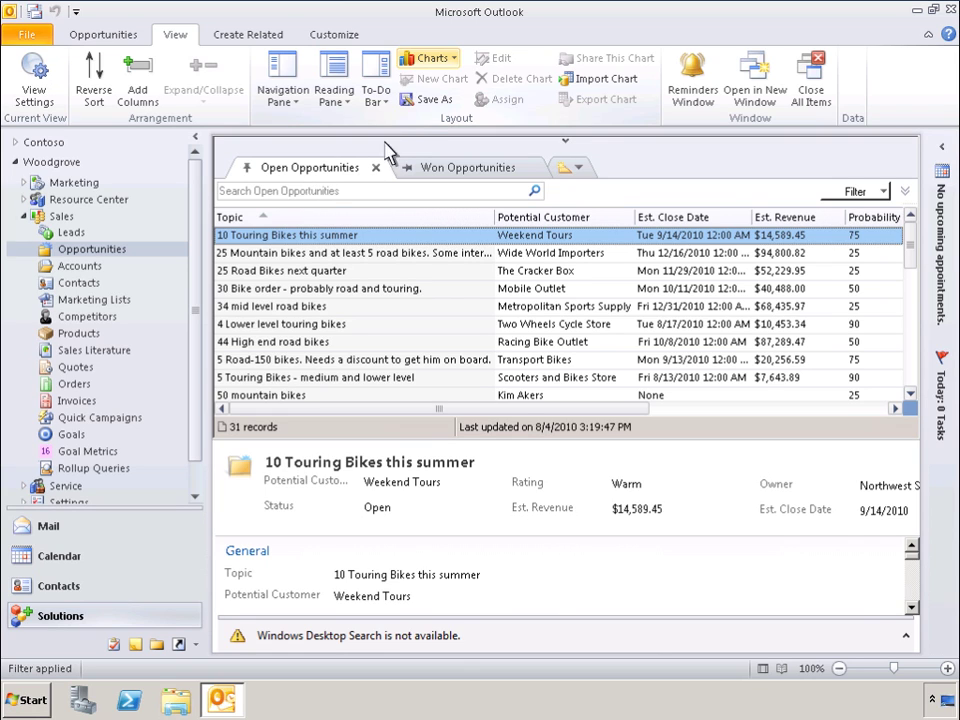
Step: View the Sales Pipeline chart beside the open opportunities list and turn the chart display off
click(458, 64)
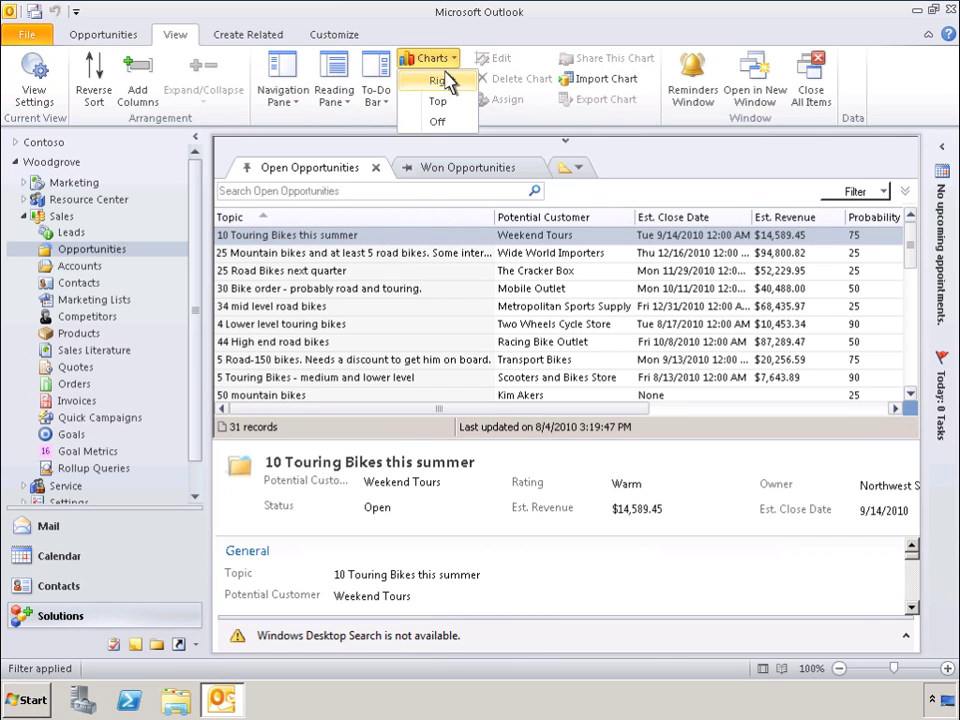
click(442, 81)
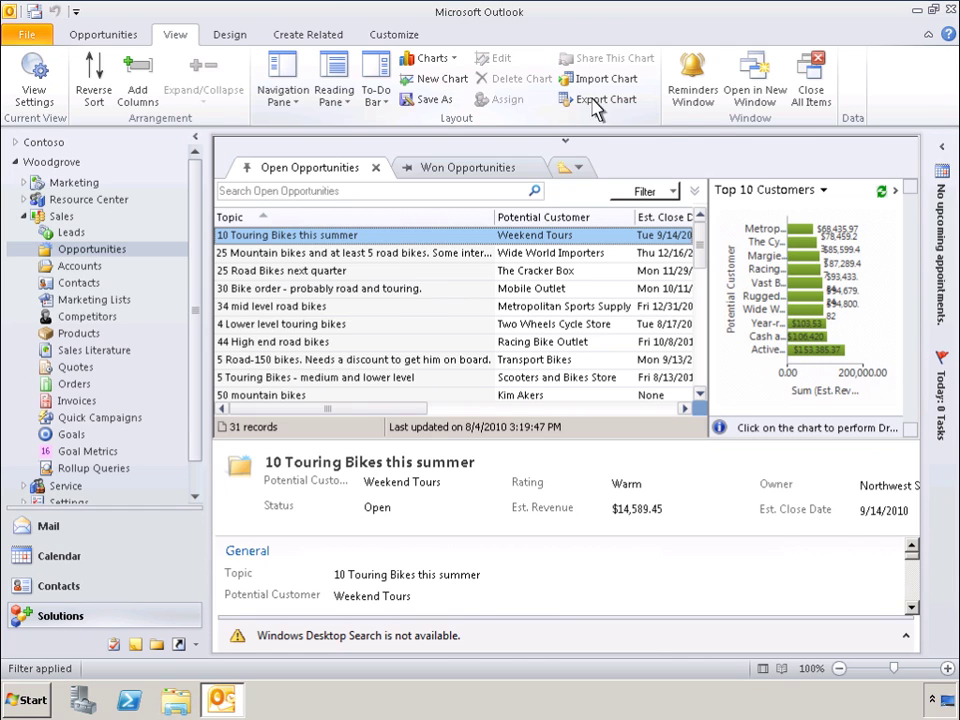
click(824, 191)
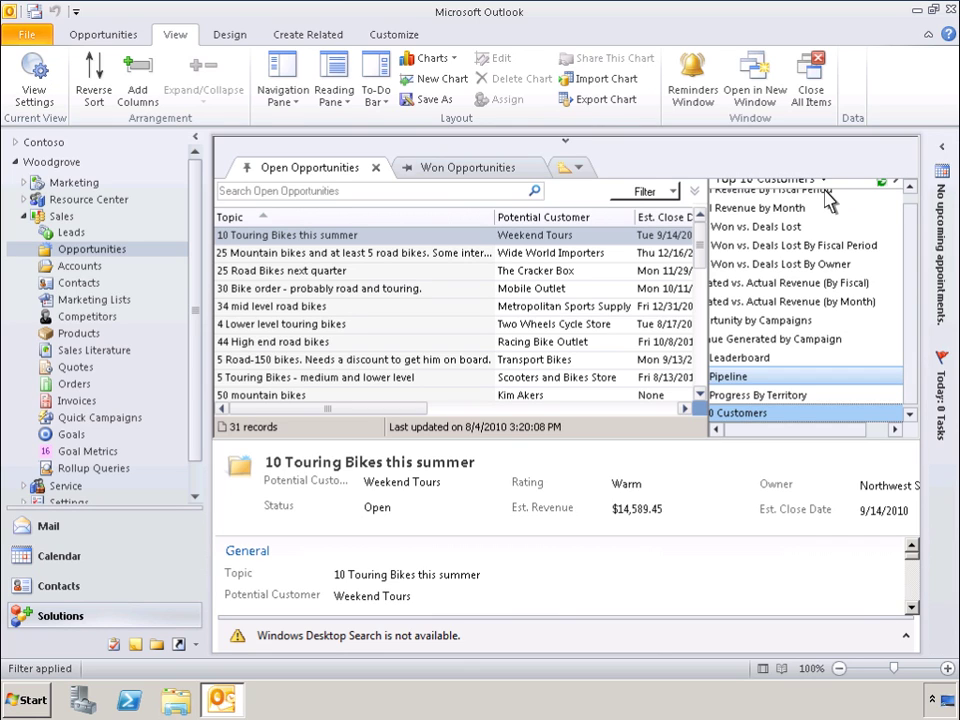
click(741, 379)
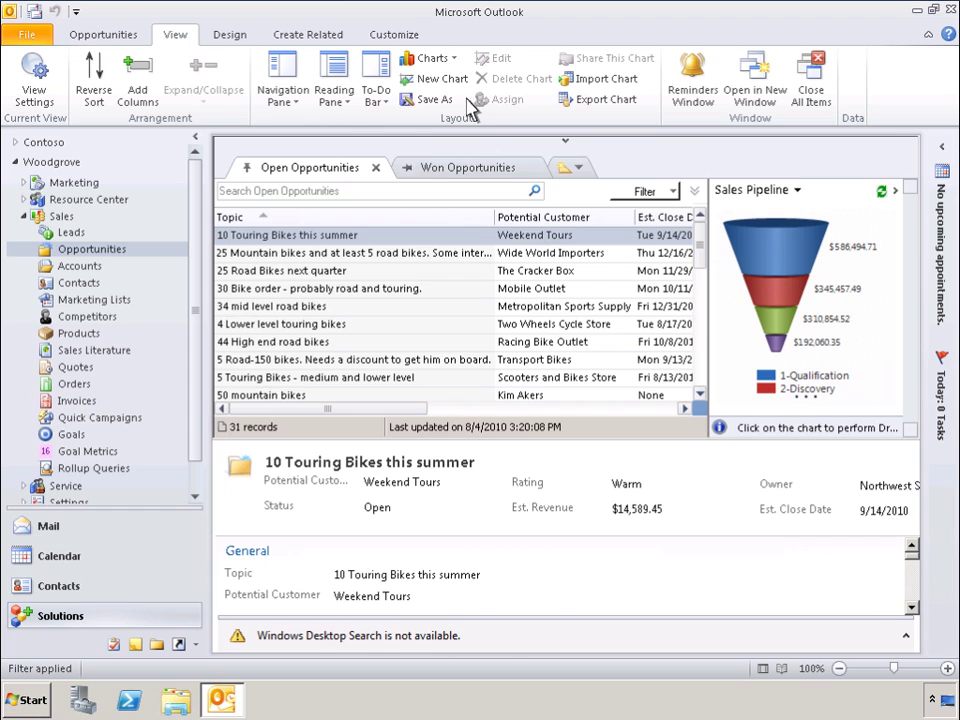
click(458, 66)
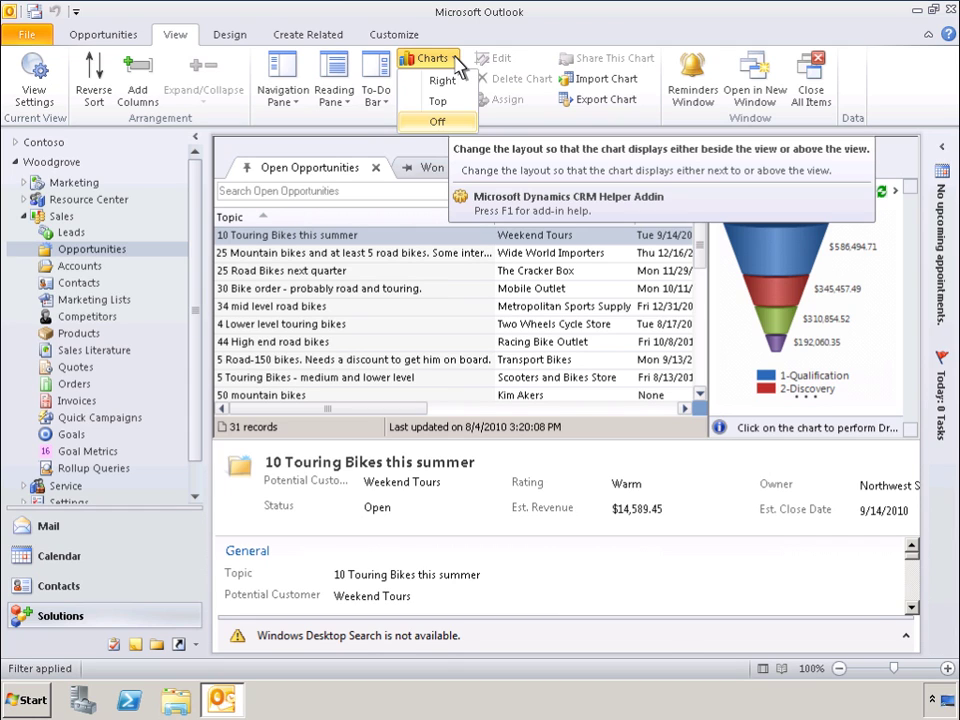
click(438, 122)
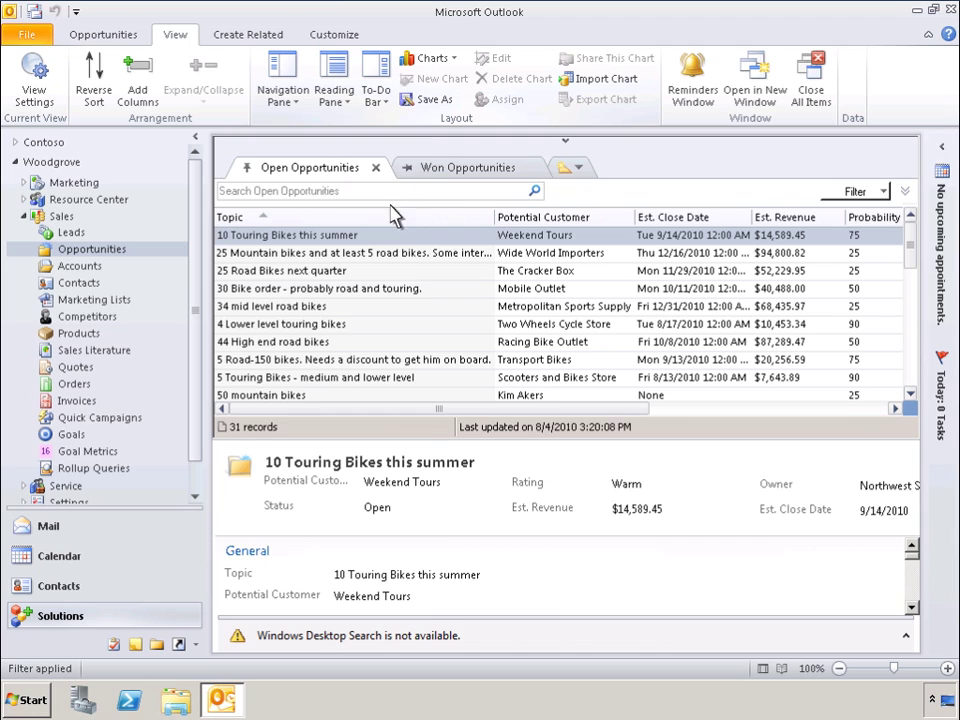
Step: Flag the "10 Touring Bikes this summer" opportunity for follow-up today
right_click(386, 245)
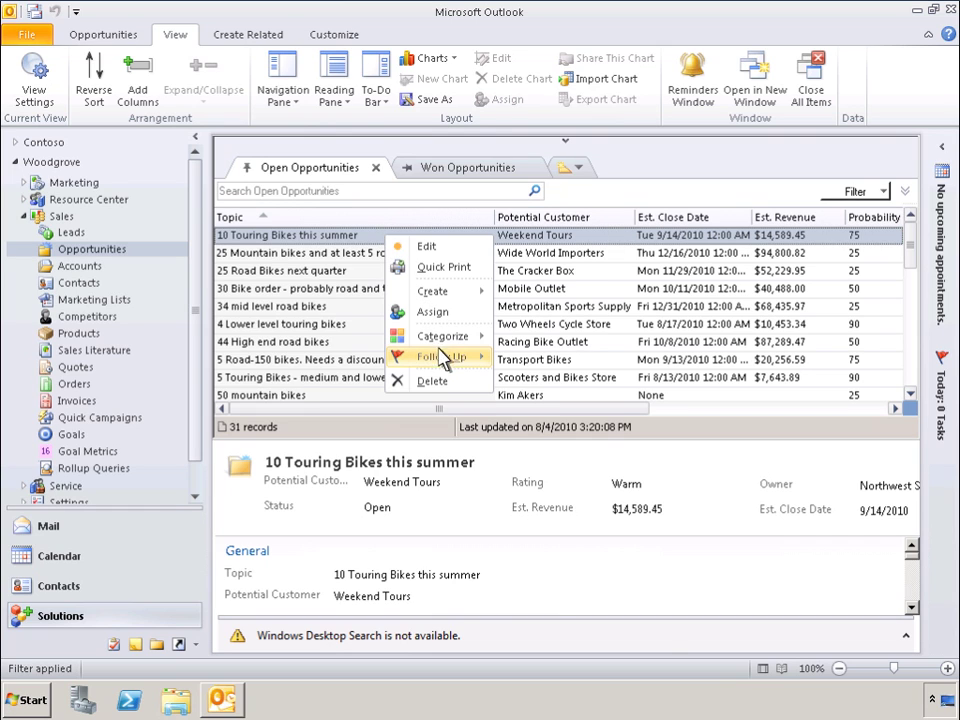
mouse_move(445, 360)
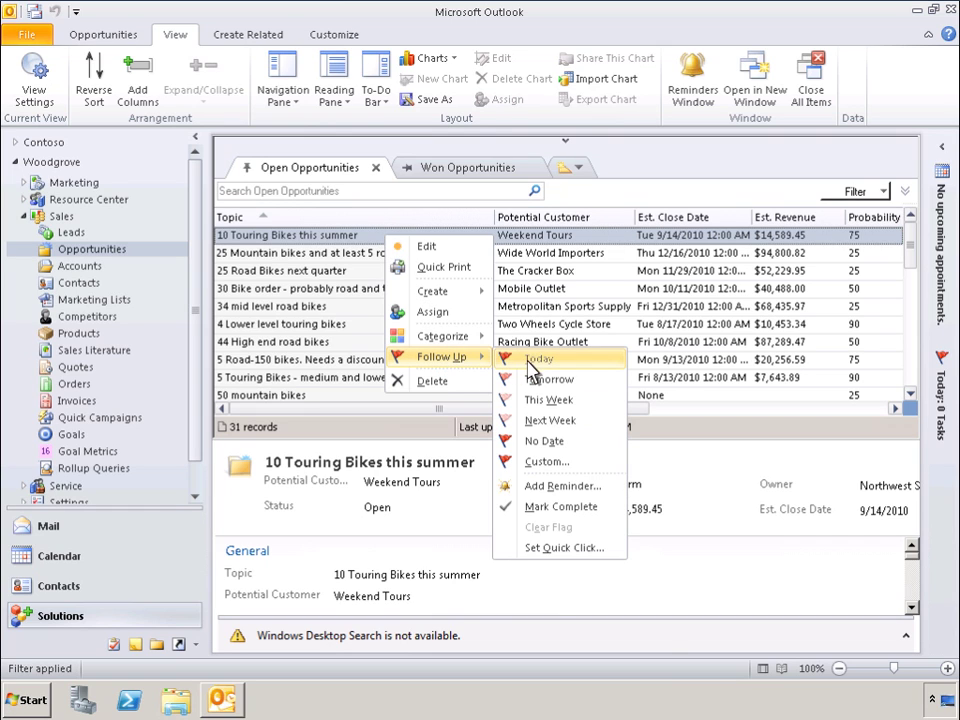
click(539, 362)
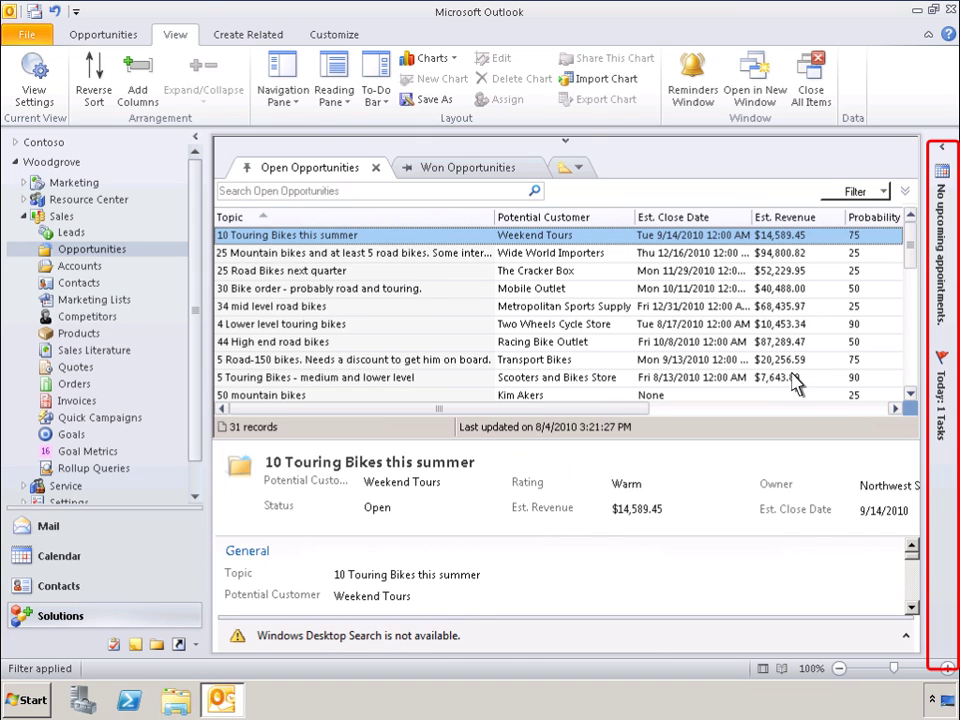
Step: Check the "10 Touring Bikes this summer" task in the To-Do Bar and return to the opportunities list
click(945, 403)
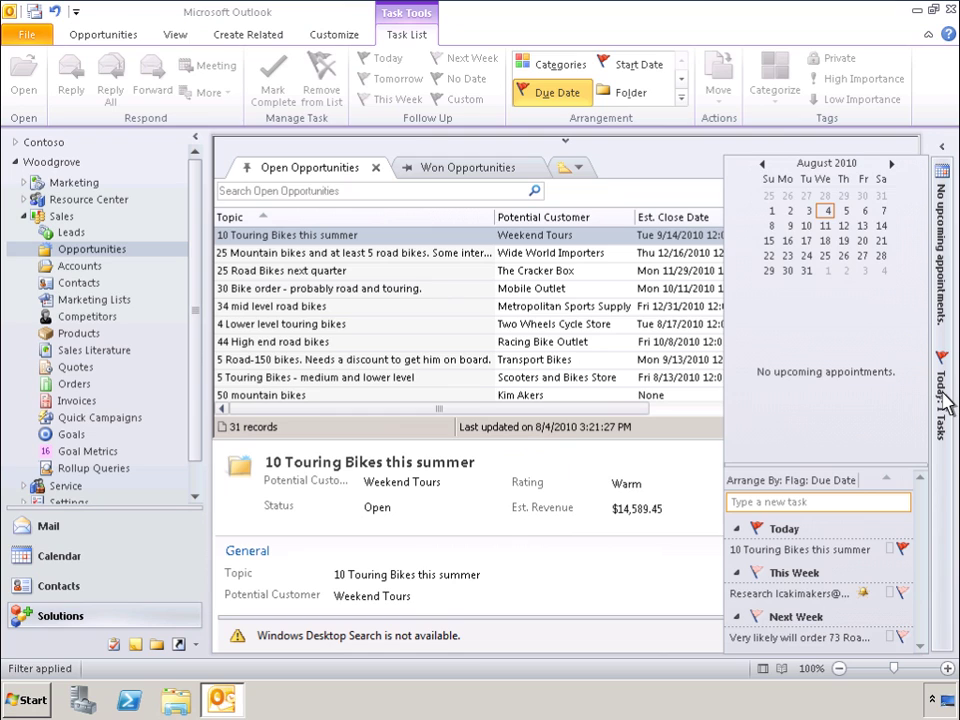
click(818, 550)
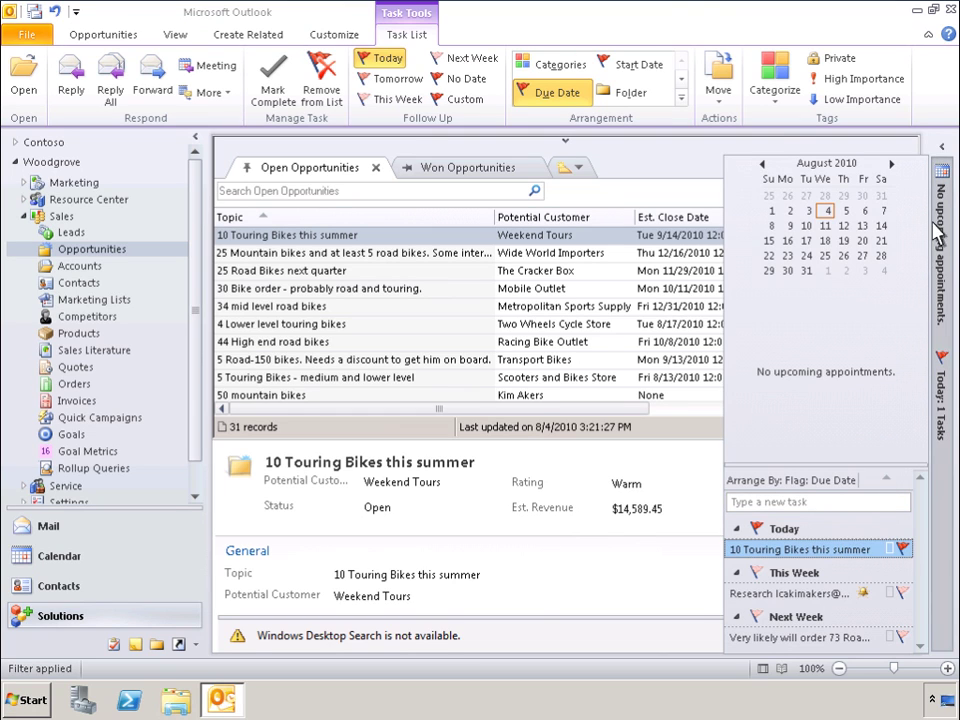
click(944, 153)
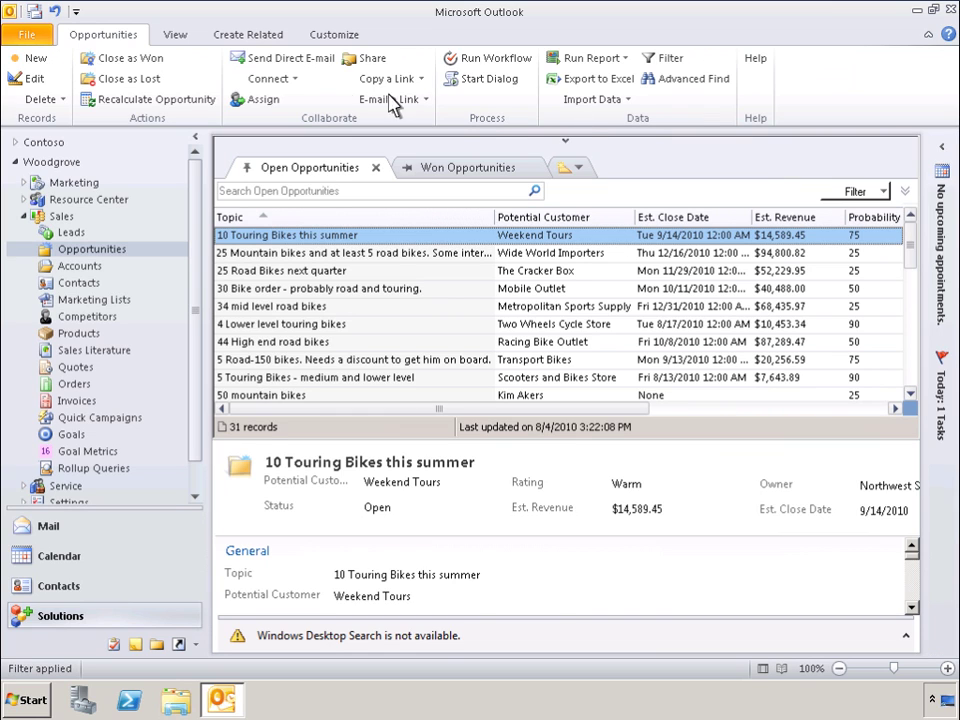
Step: Add a conditional formatting rule named "Hot Opportunities" to the Open Opportunities view
click(177, 40)
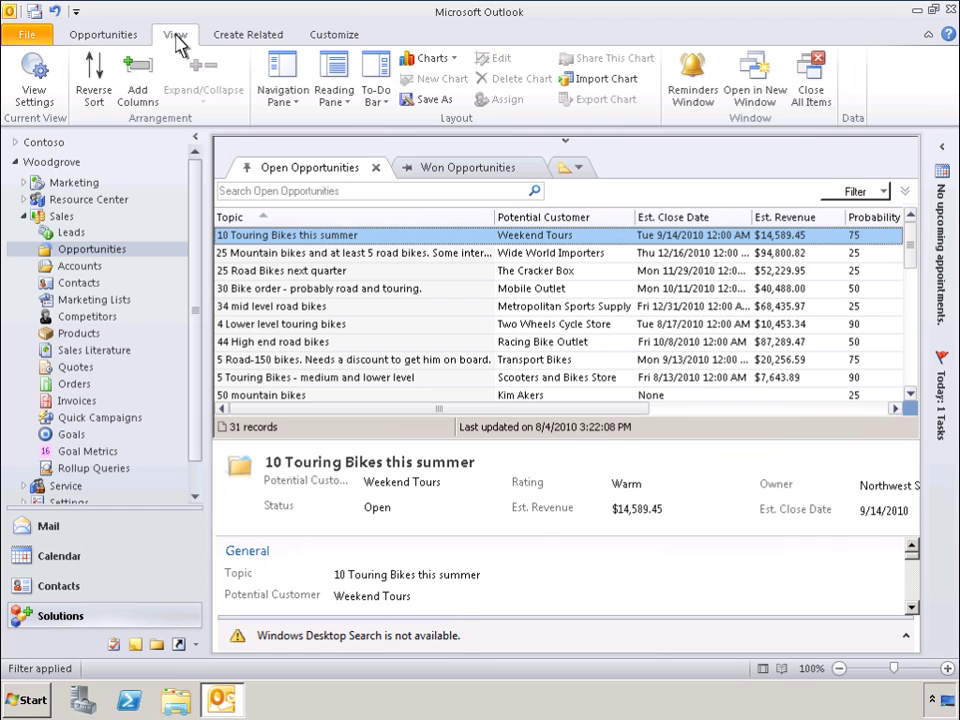
click(40, 85)
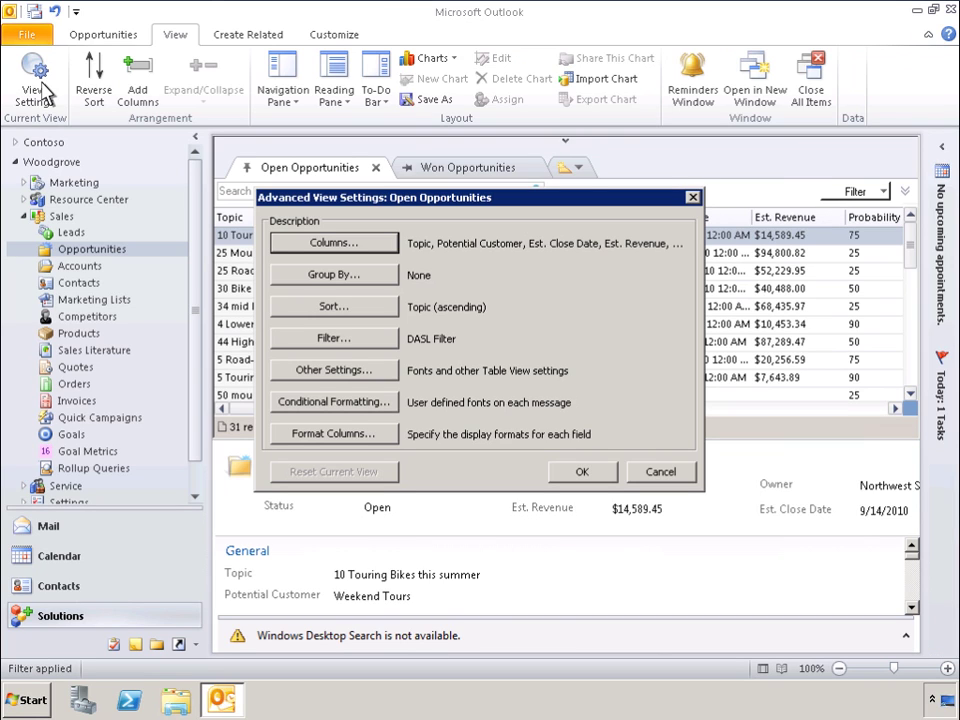
click(335, 402)
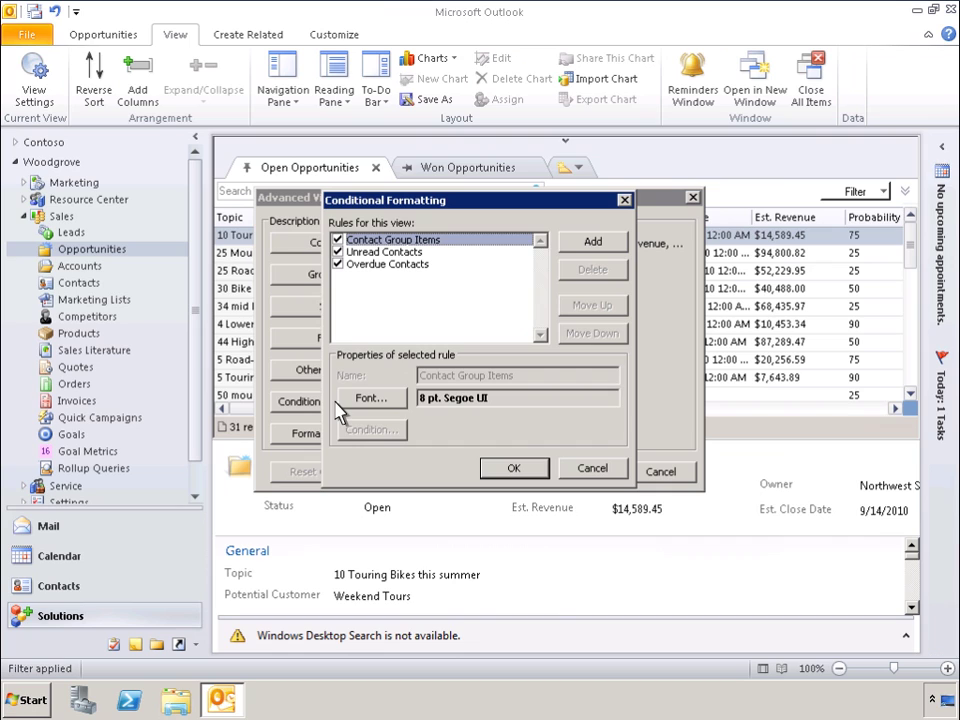
click(593, 243)
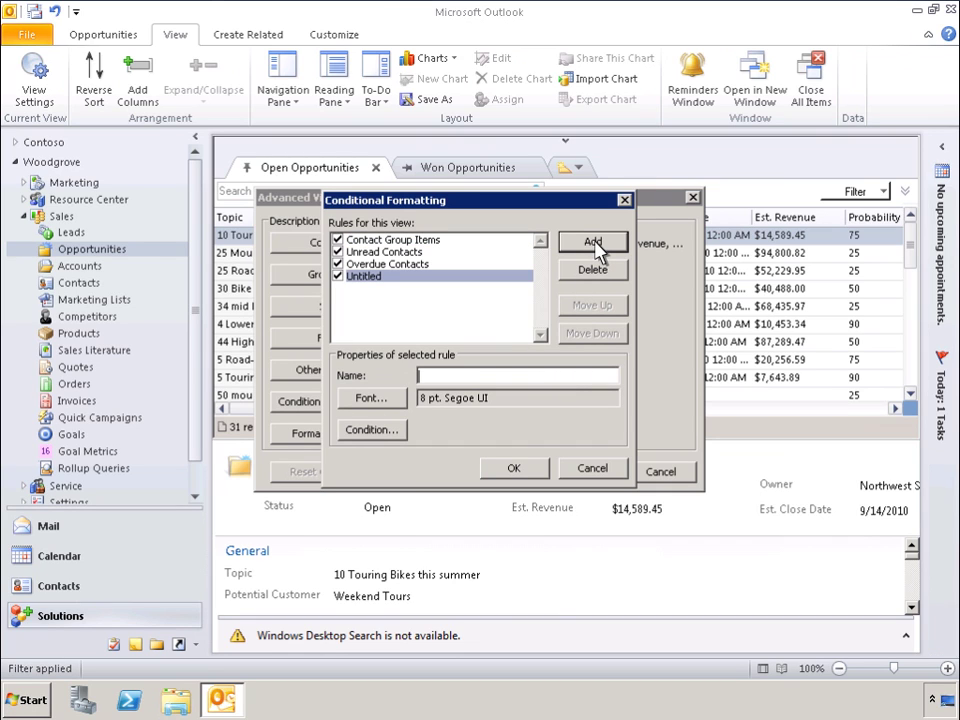
text(Hot Opportunities)
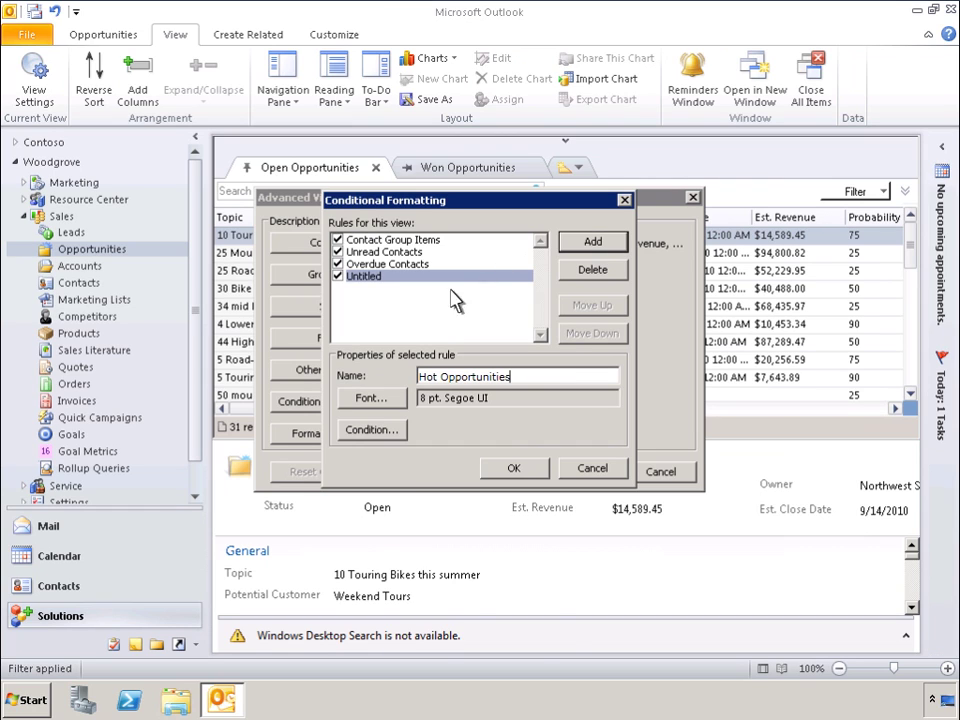
Step: Set the "Hot Opportunities" rule's font to maroon, bold, 12 pt
click(357, 399)
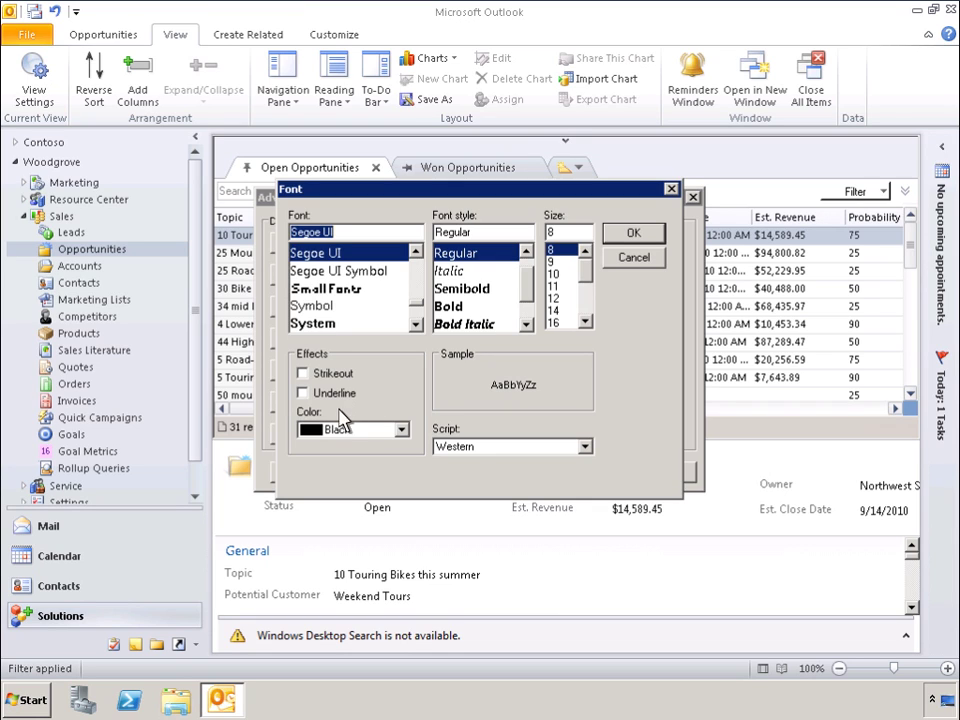
click(337, 430)
click(337, 458)
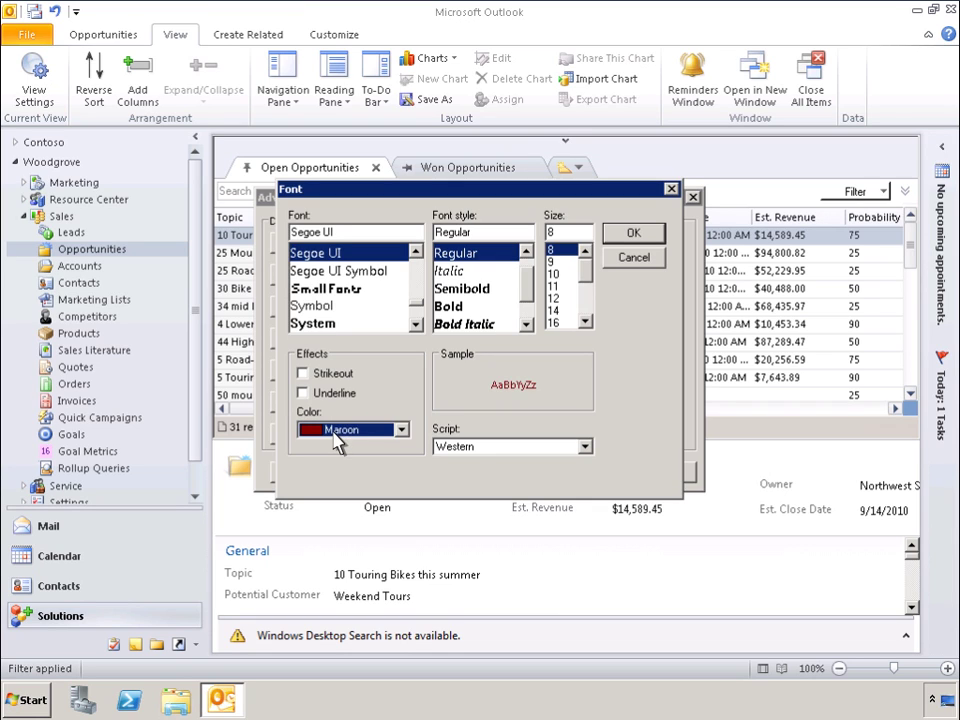
click(450, 307)
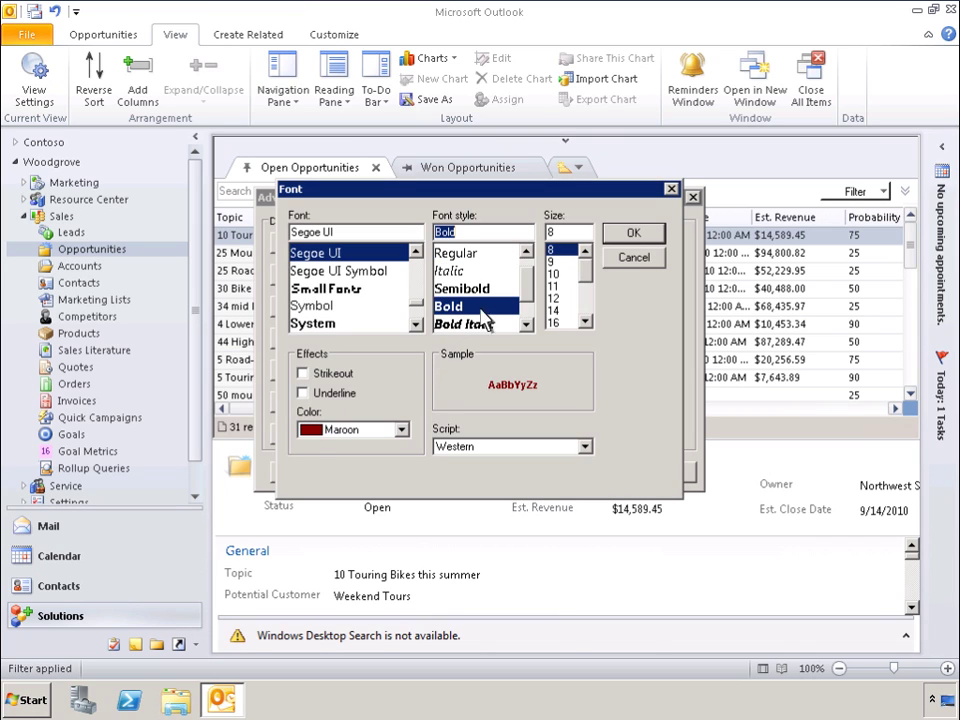
click(554, 299)
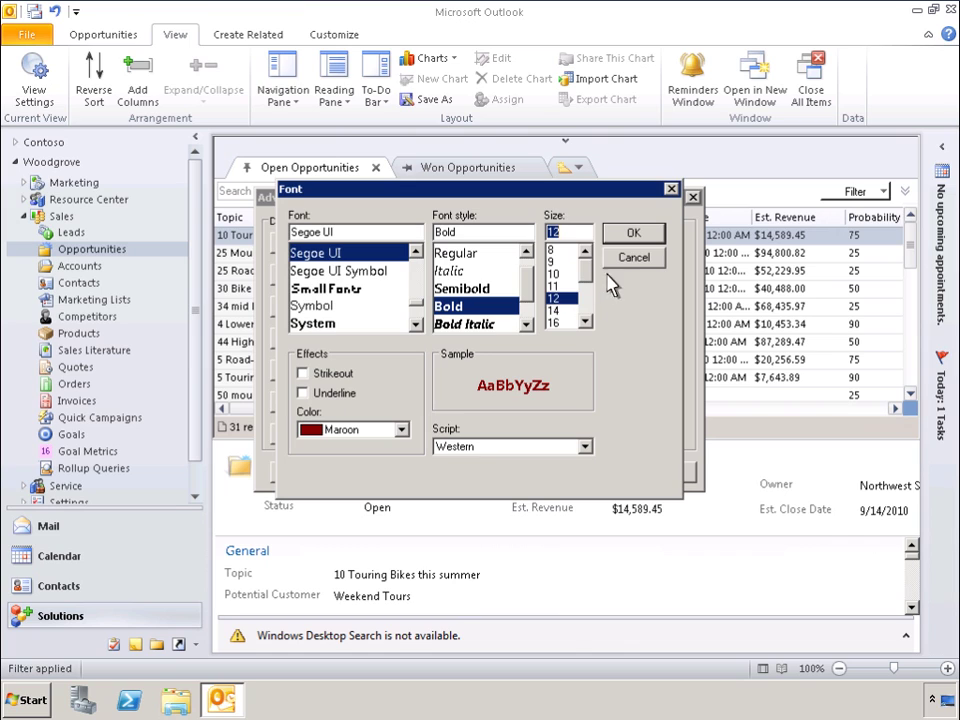
click(633, 236)
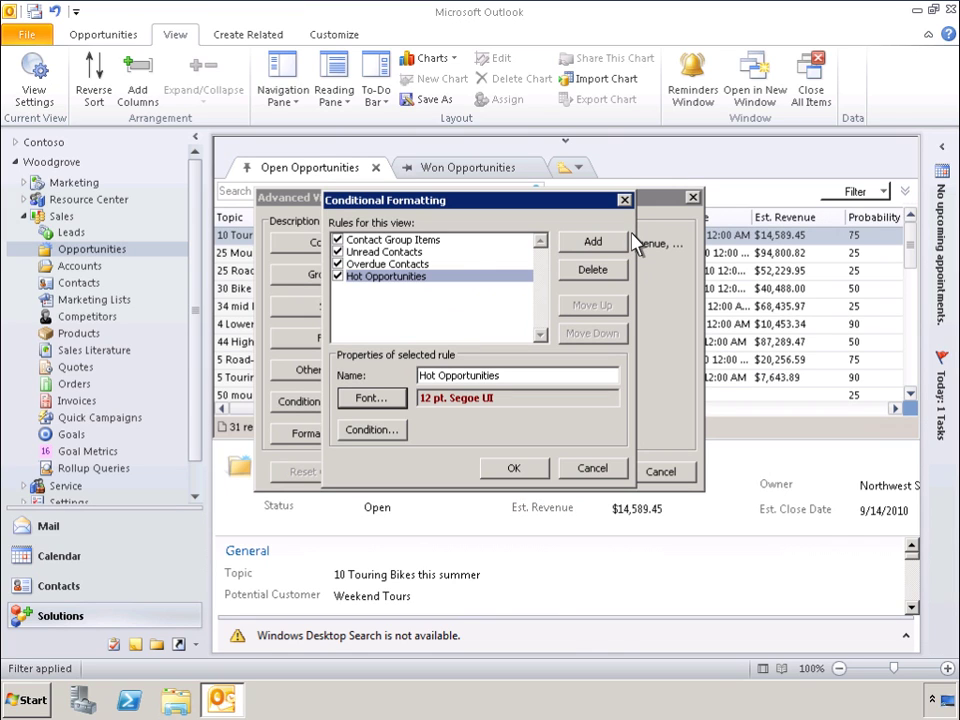
Step: Set the "Hot Opportunities" rule's condition to Probability is at least 75 and apply the rule to the Open Opportunities view
click(374, 430)
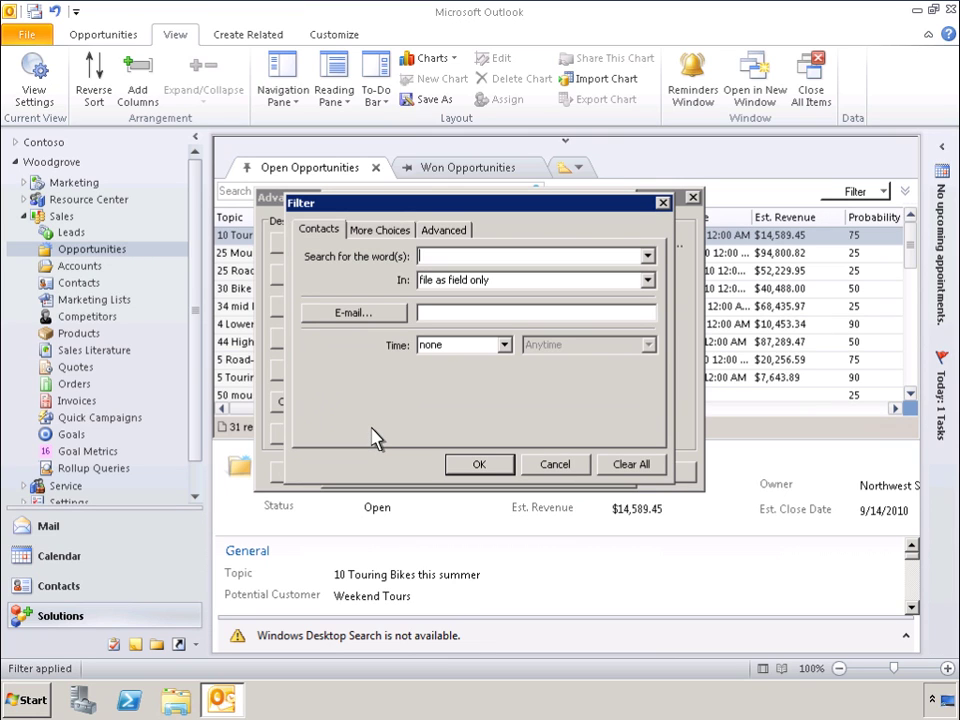
click(445, 231)
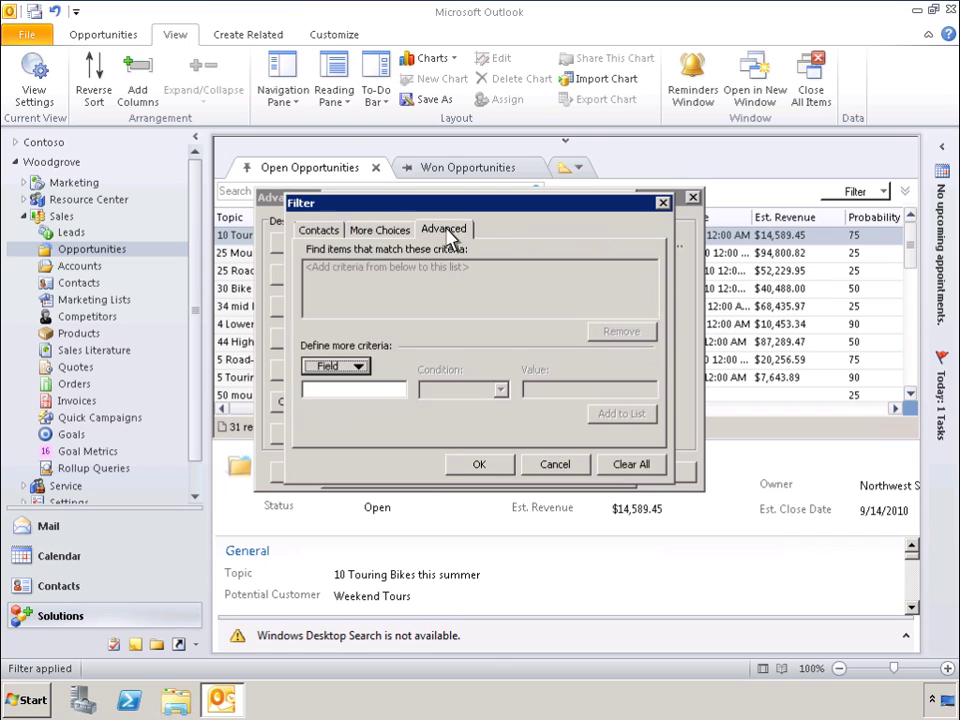
click(358, 367)
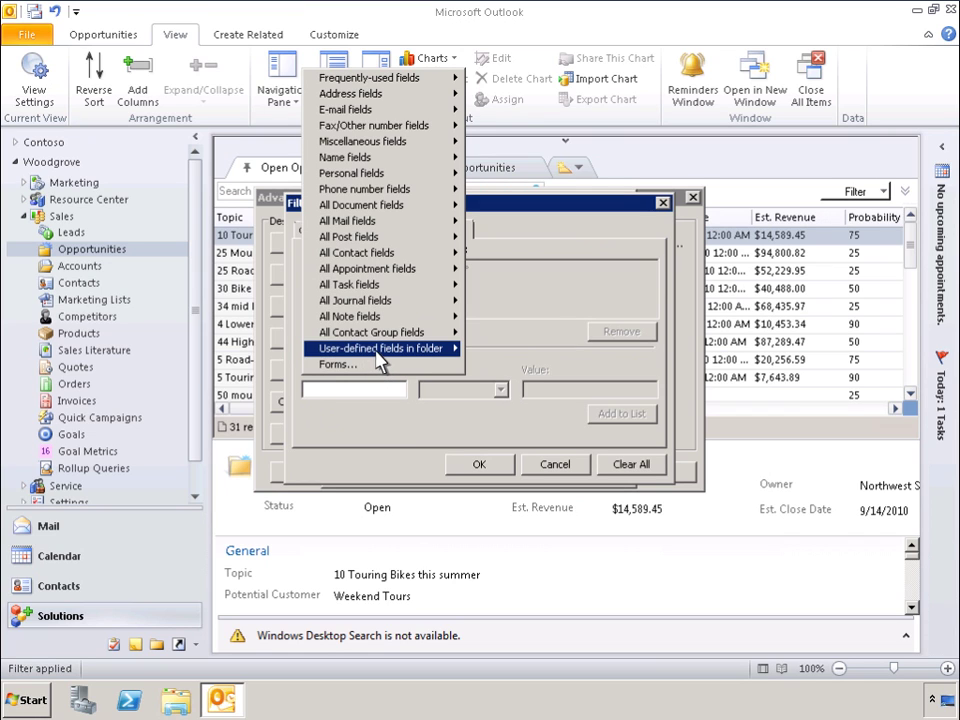
mouse_move(378, 356)
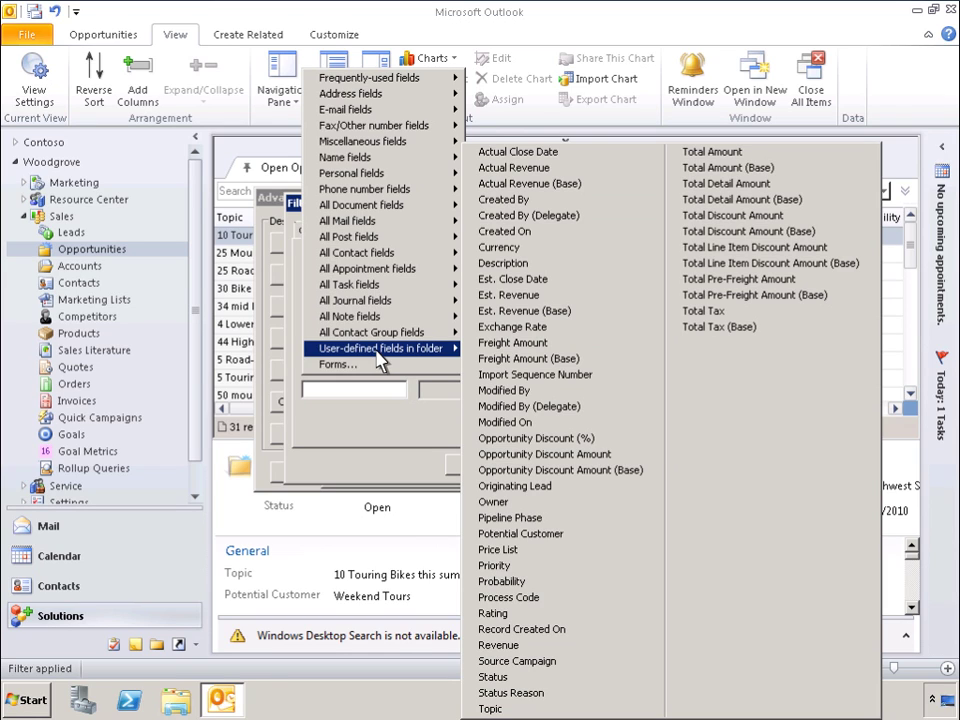
click(503, 582)
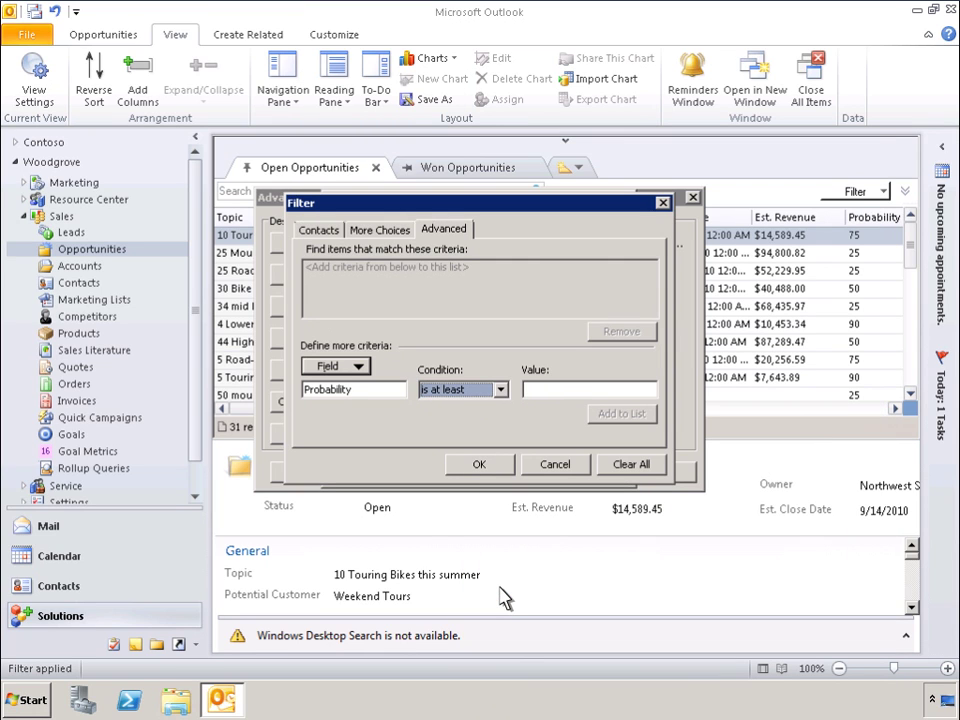
click(501, 390)
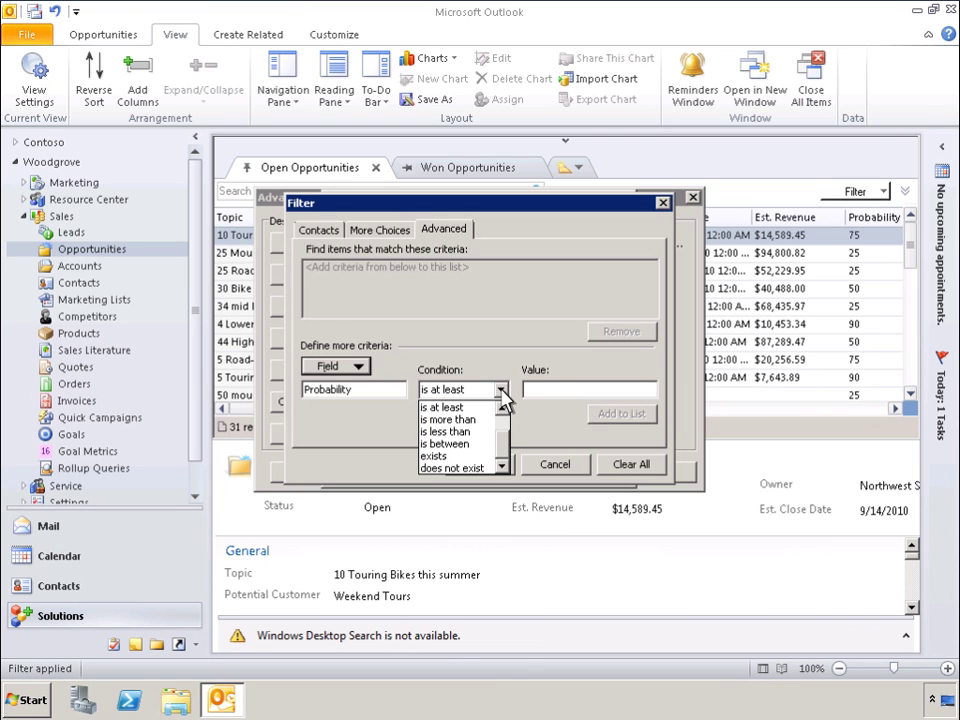
click(448, 409)
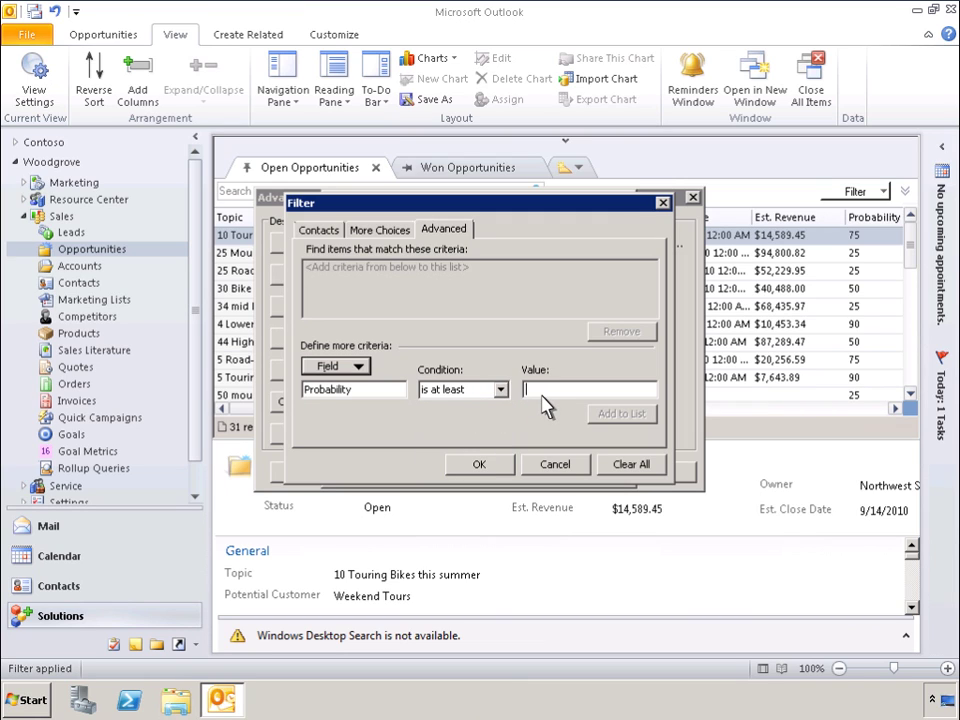
click(558, 392)
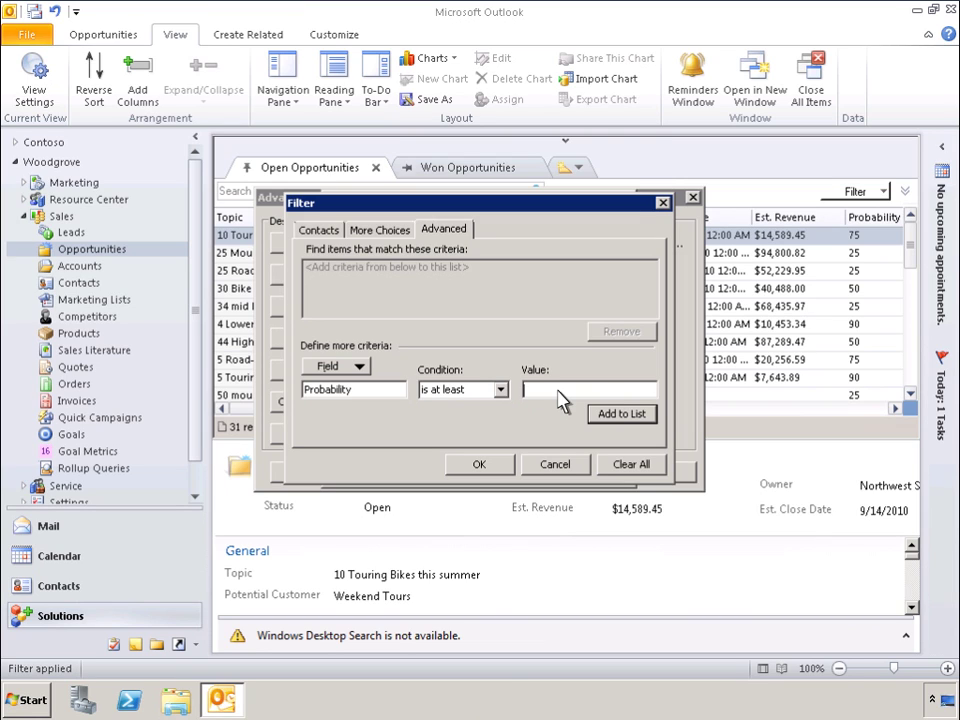
text(75)
click(620, 414)
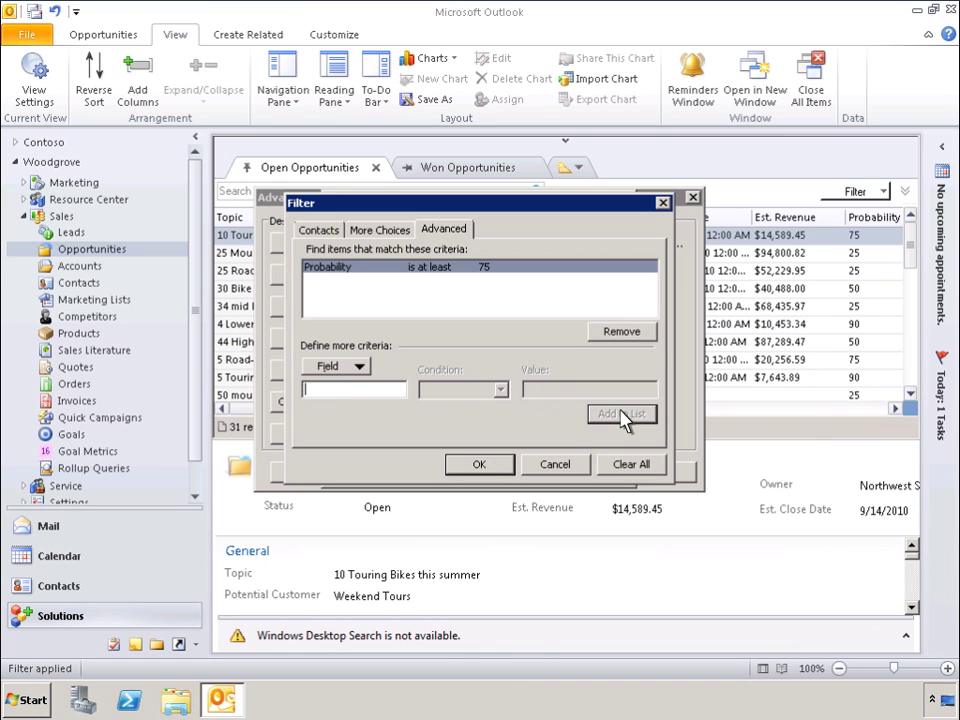
click(484, 466)
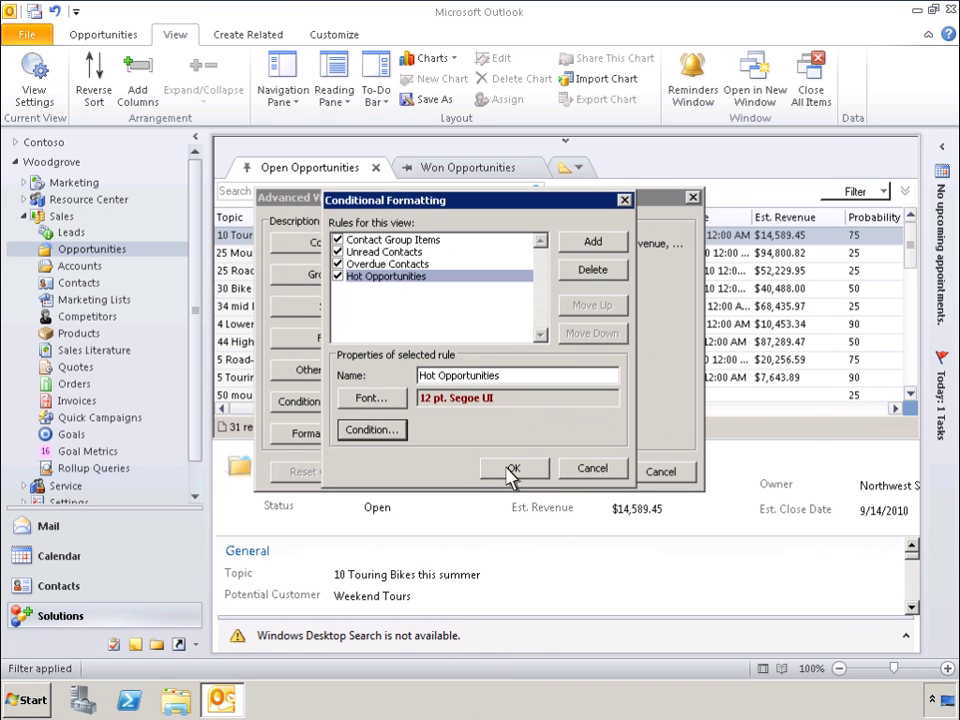
click(514, 470)
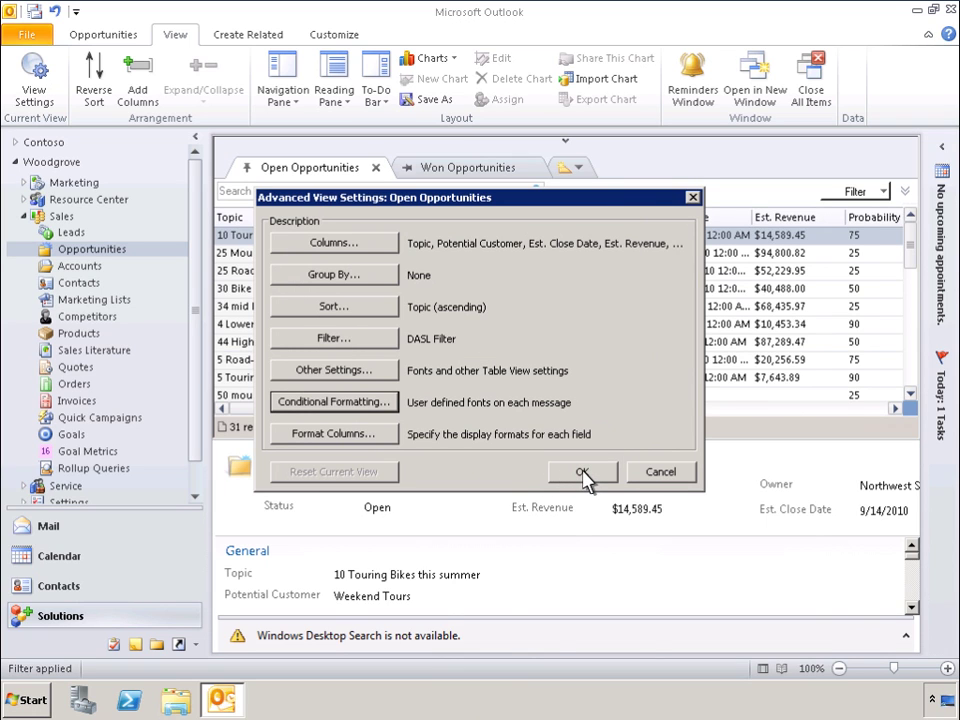
click(584, 474)
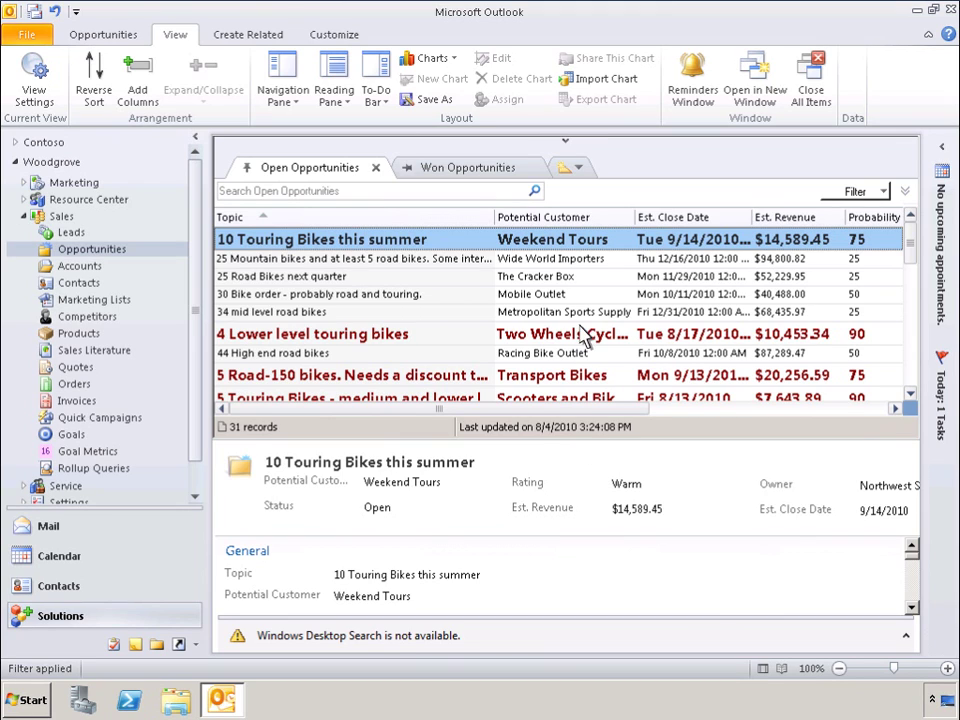
Step: Open the My Open Opportunities view and remove its E-mail (Potential Customer) and Categories columns
click(579, 170)
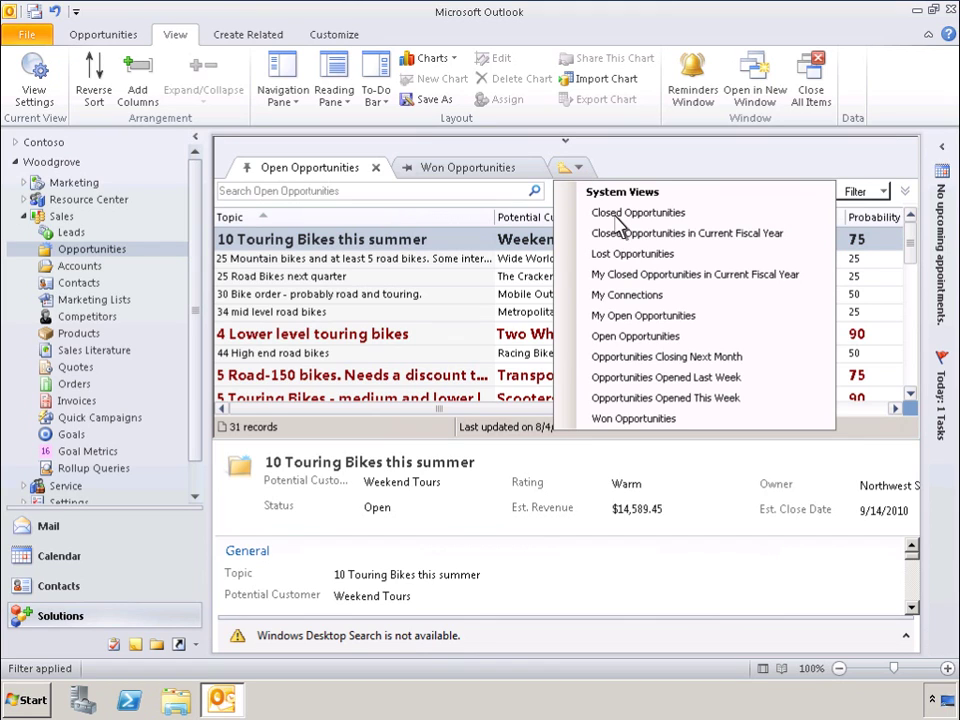
click(640, 319)
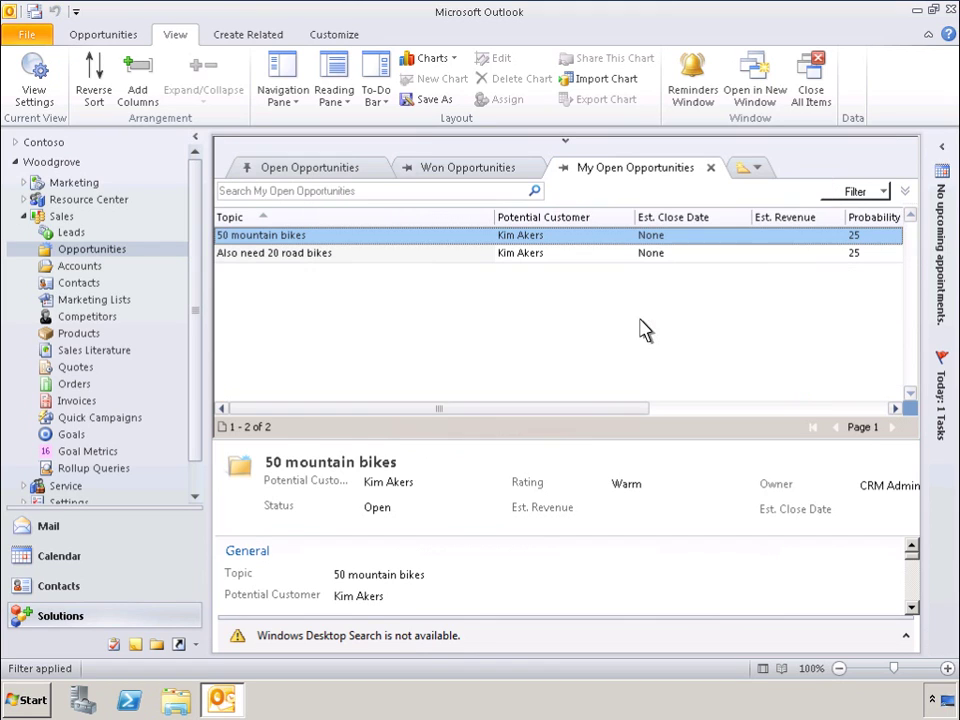
click(786, 409)
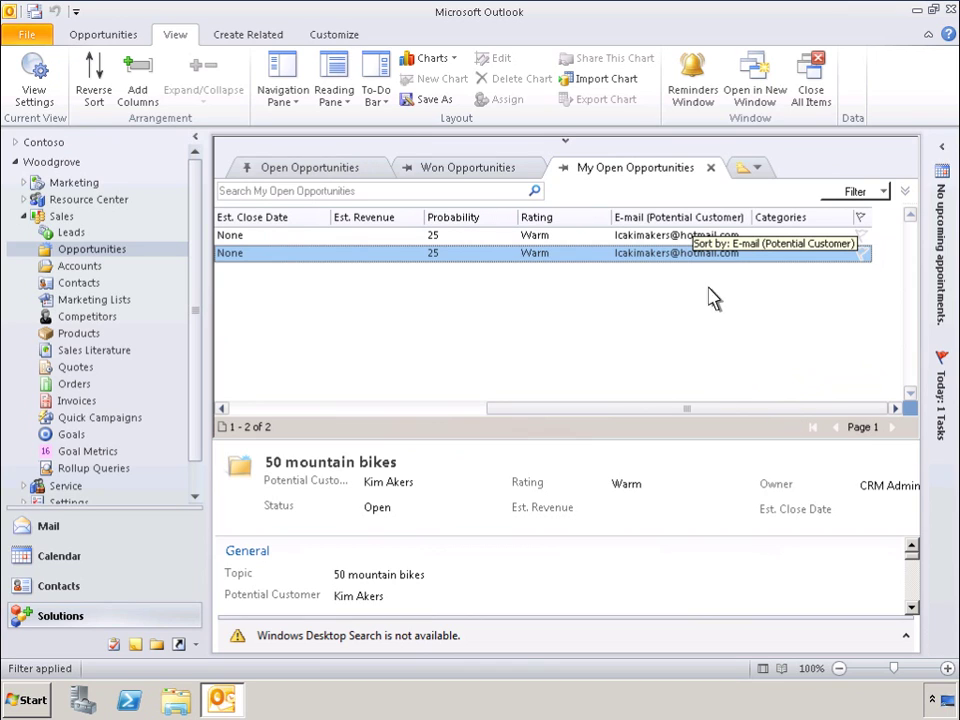
right_click(697, 223)
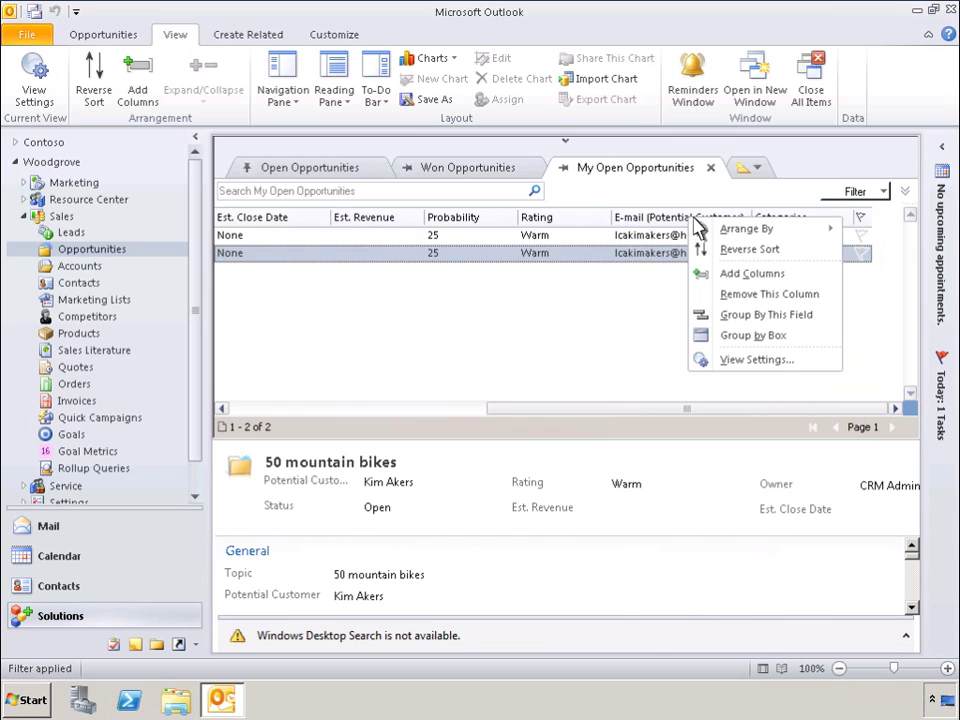
click(751, 282)
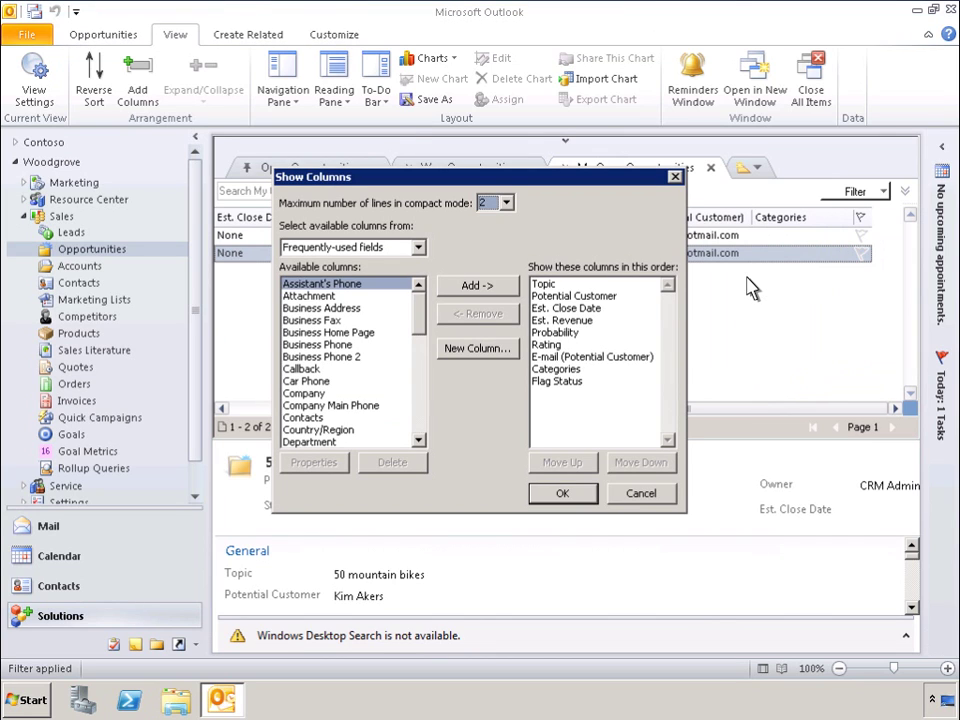
click(596, 358)
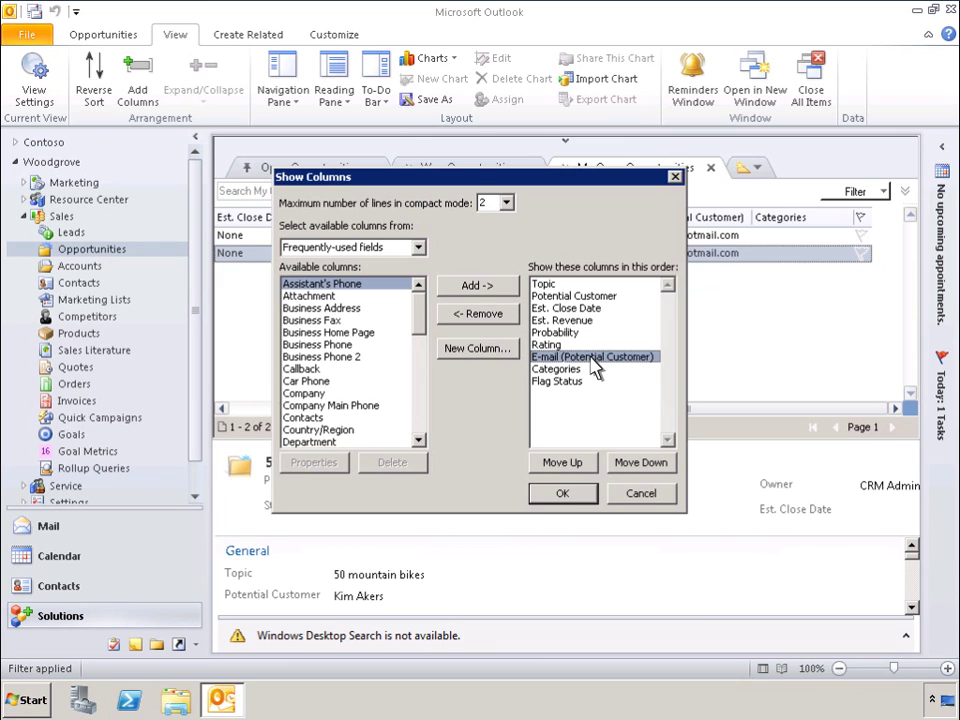
click(480, 314)
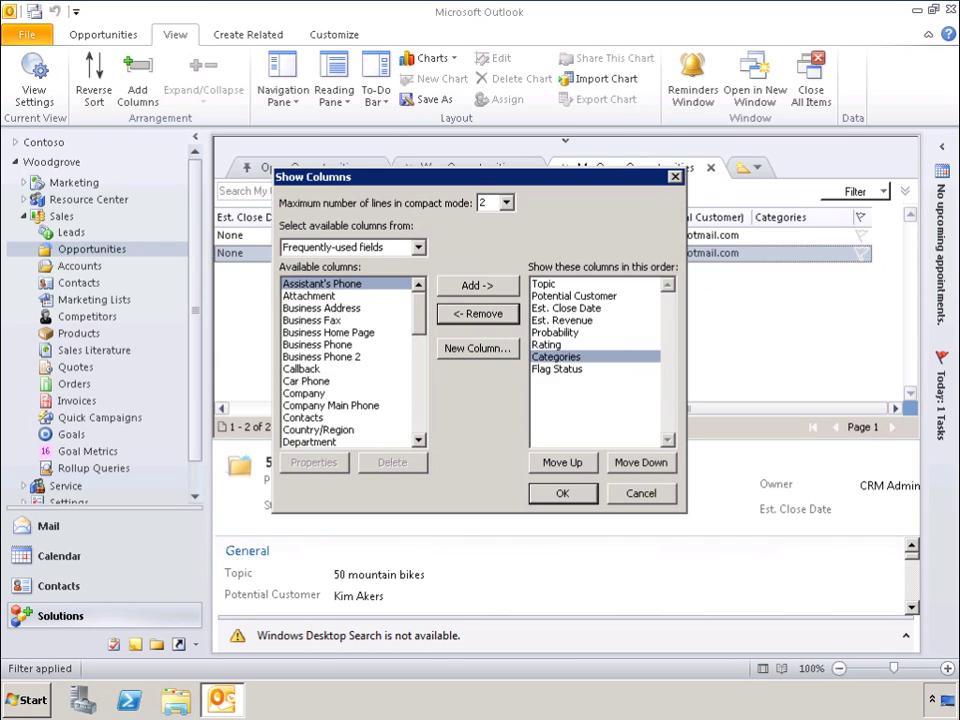
click(480, 314)
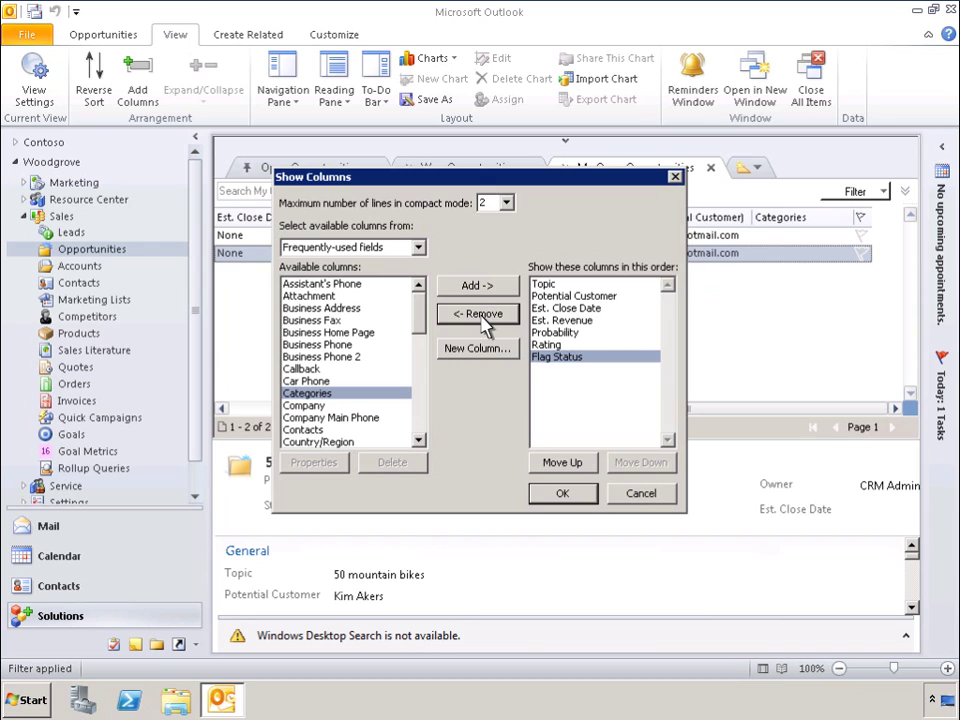
Step: Add the Pipeline Phase column from the folder's user-defined fields to the My Open Opportunities view
click(418, 248)
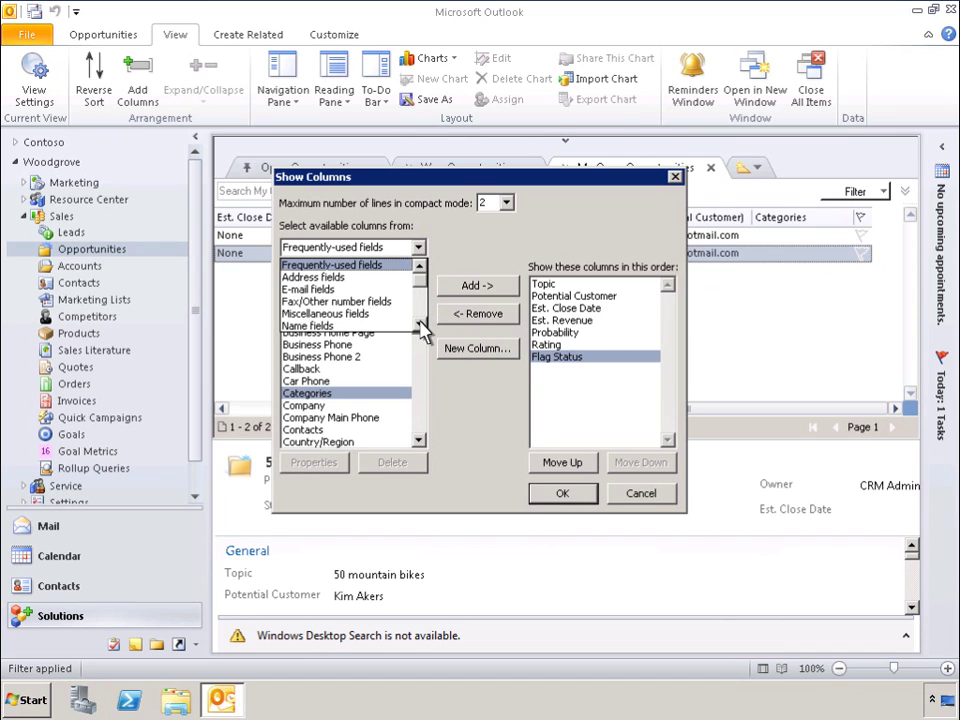
scroll(421, 326, down, 4)
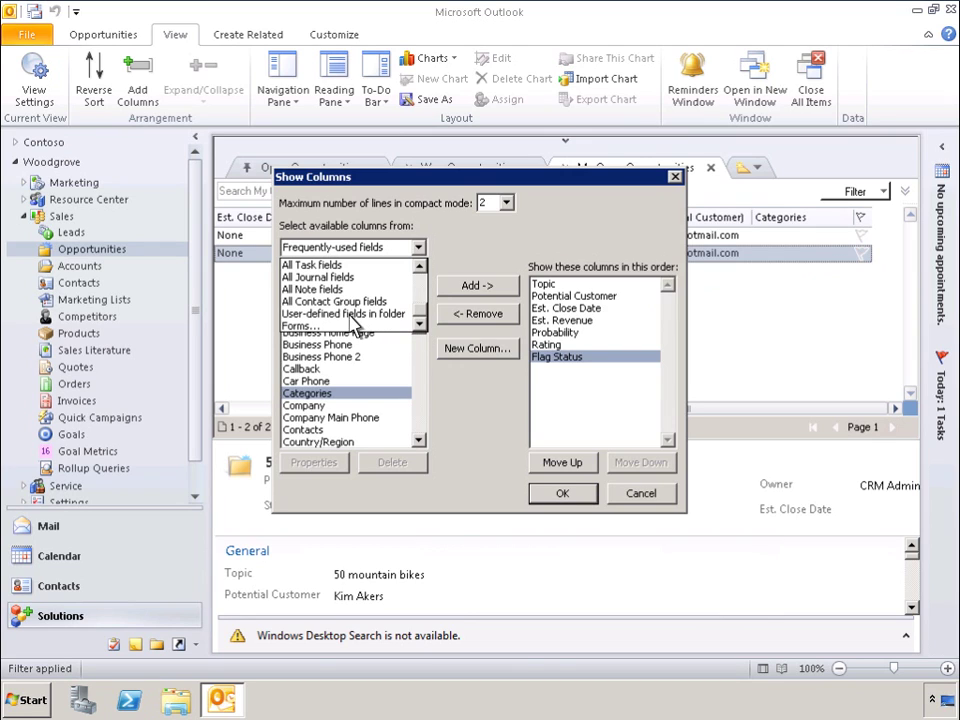
click(347, 314)
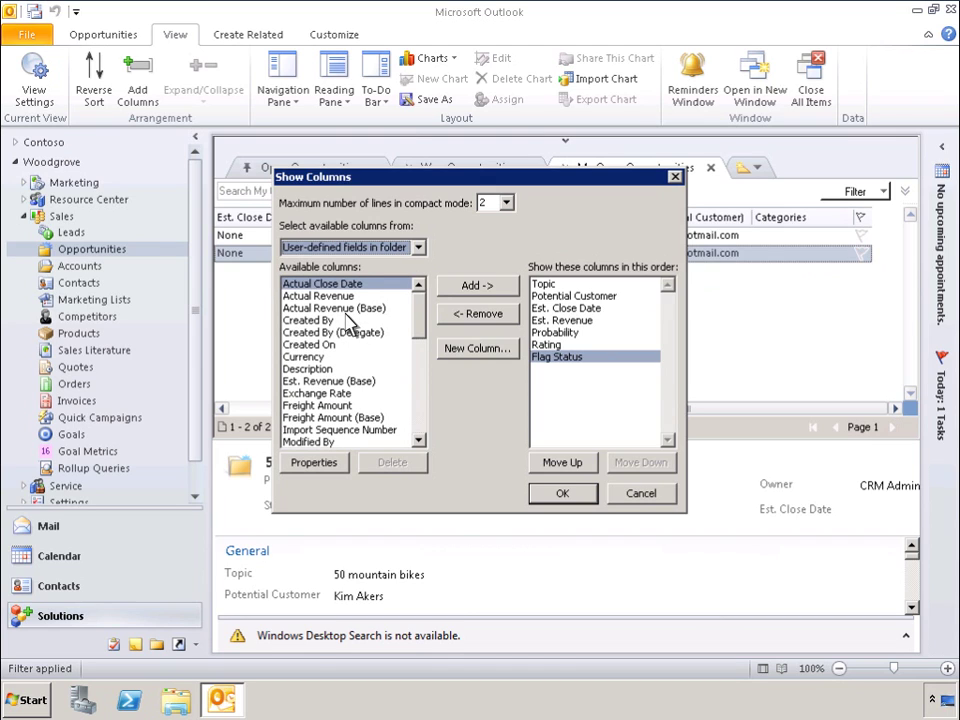
click(420, 349)
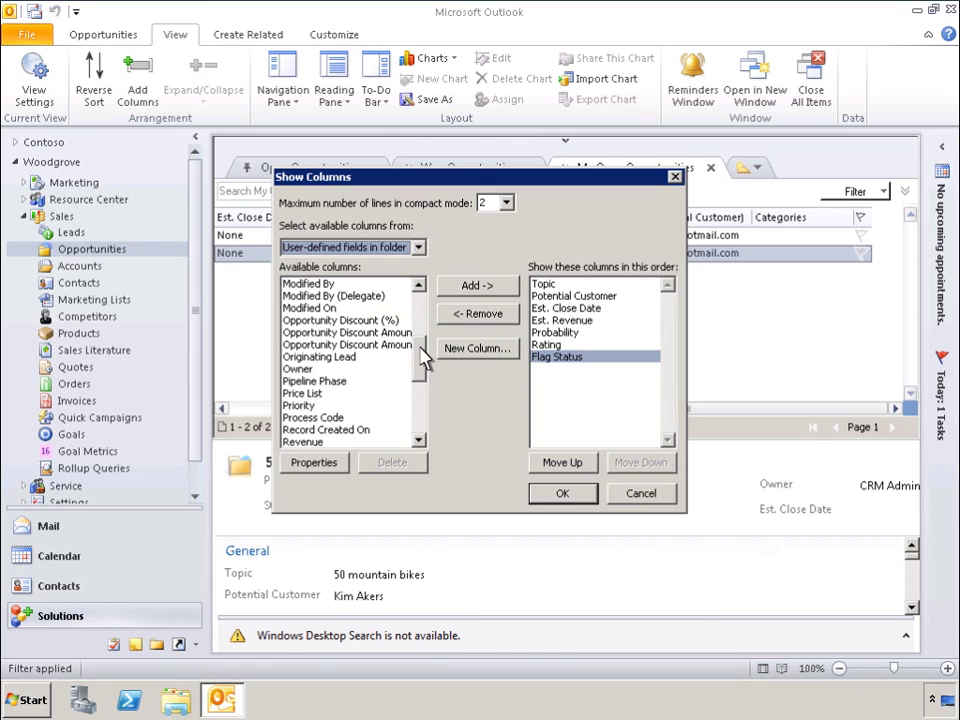
click(310, 383)
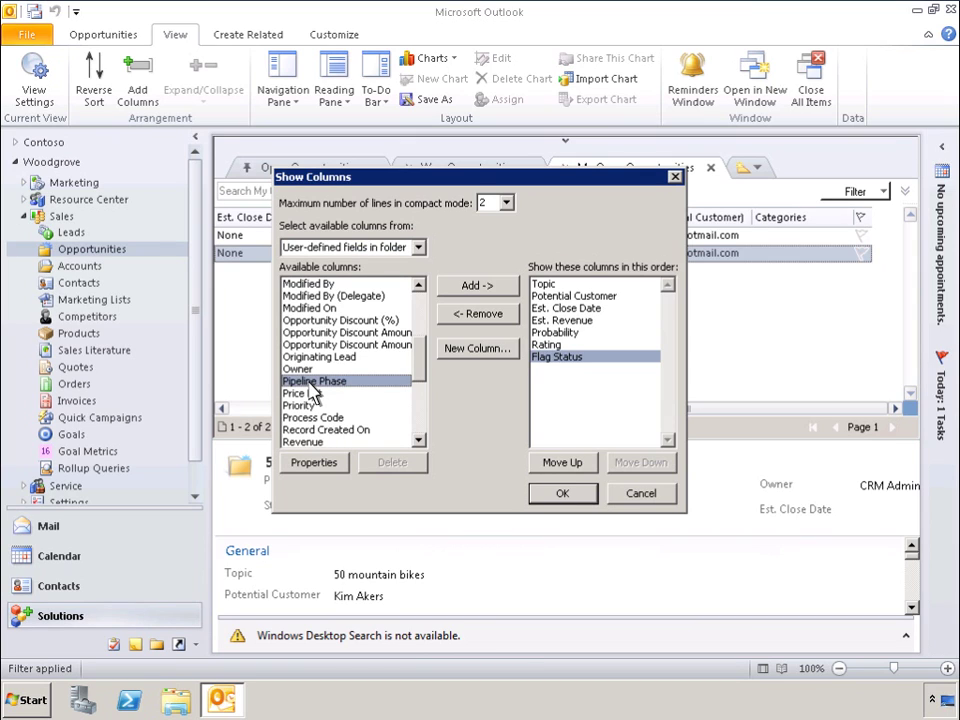
click(480, 287)
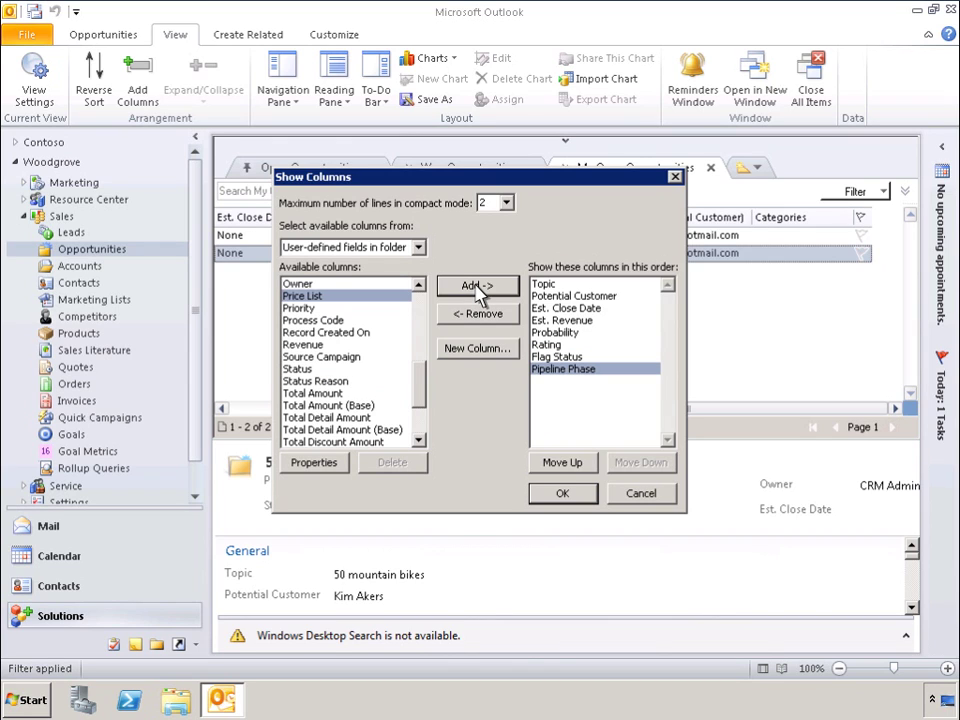
click(563, 494)
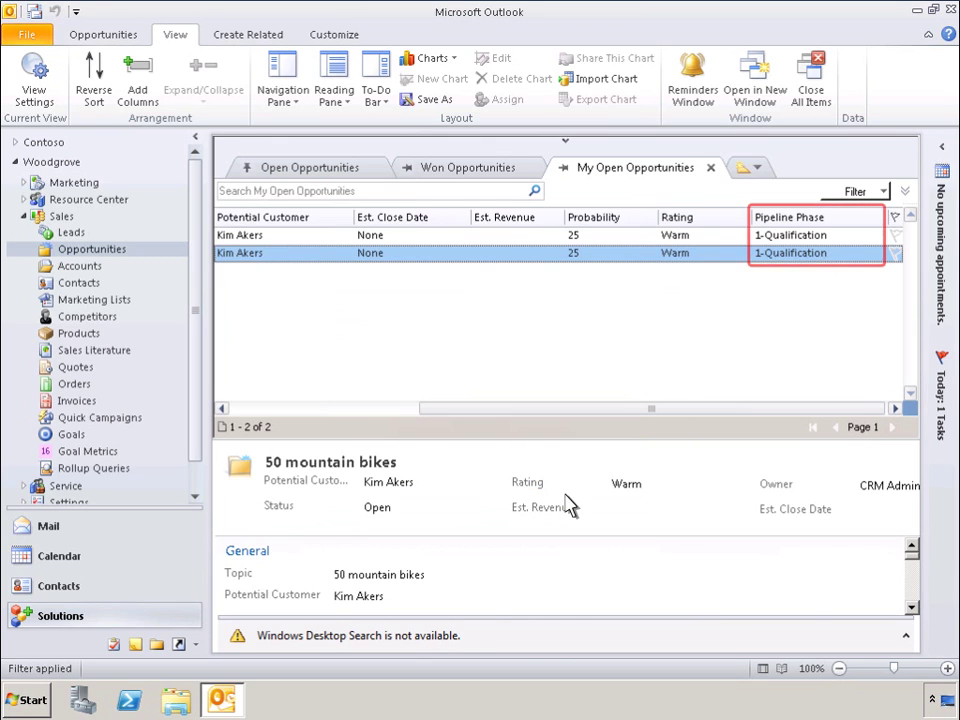